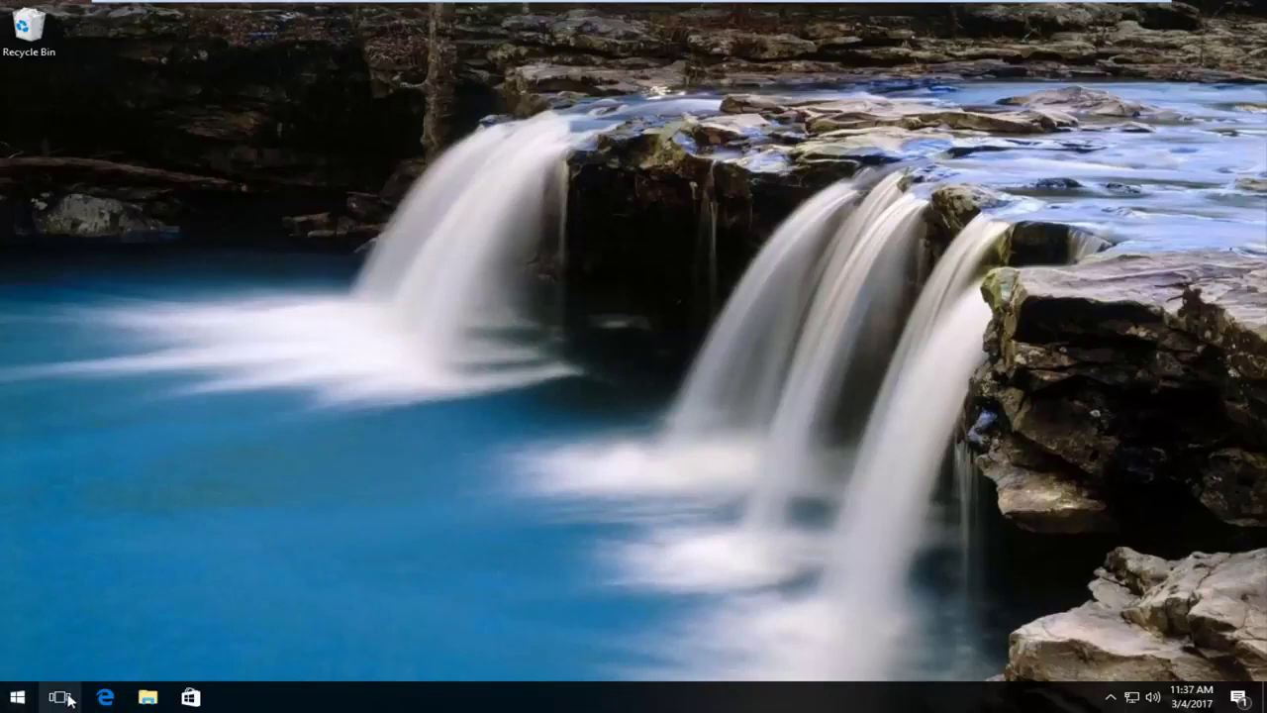
pyautogui.press('super')
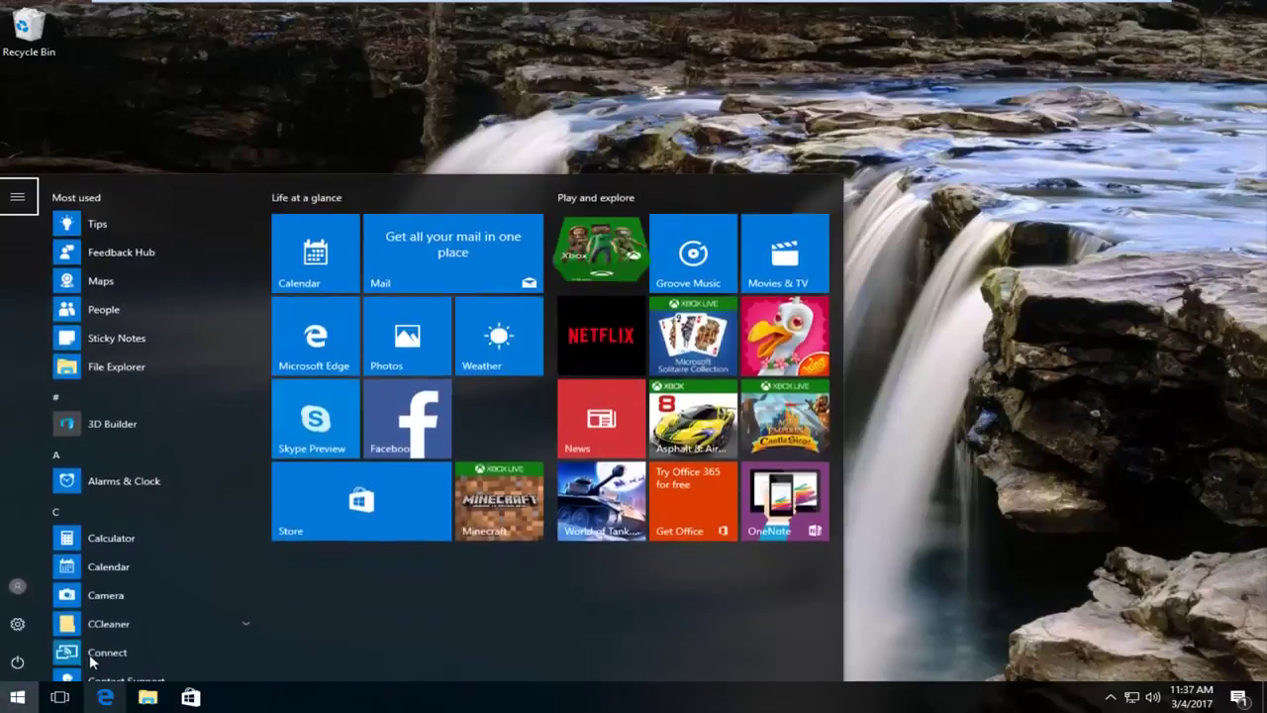
pyautogui.scroll(-1, 118, 514)
pyautogui.scroll(-1, 117, 527)
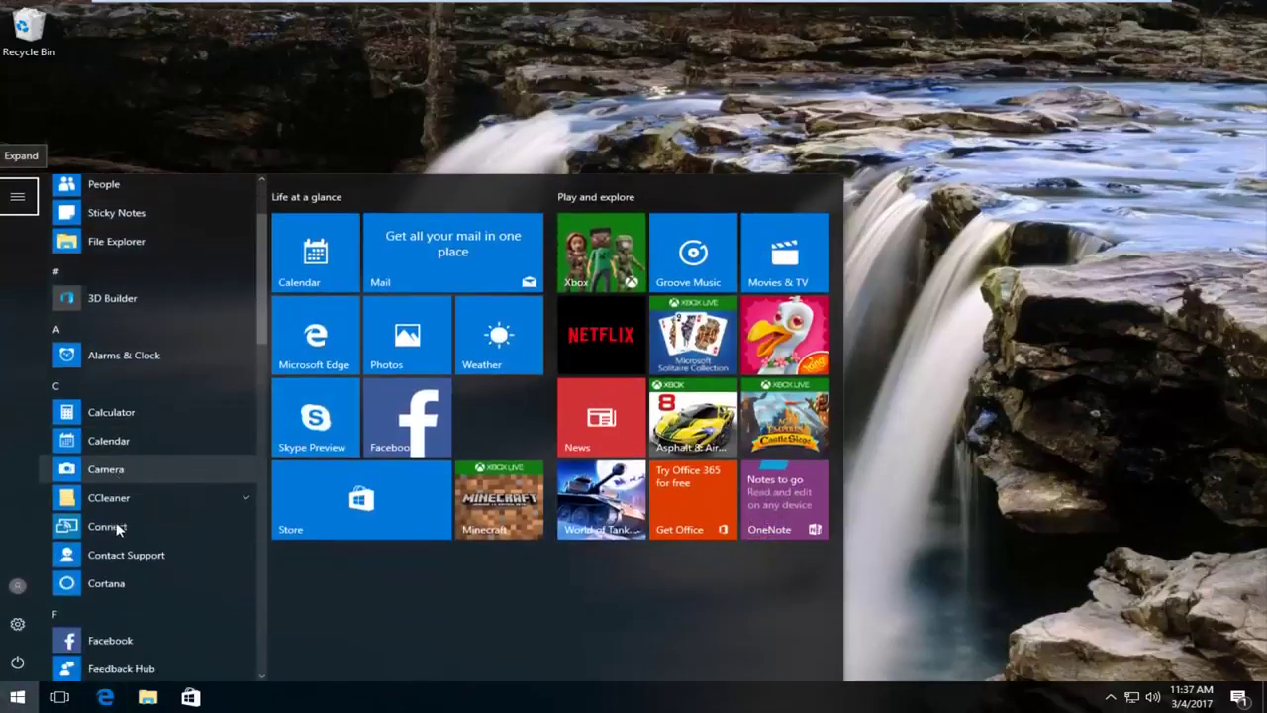
pyautogui.scroll(-5, 164, 444)
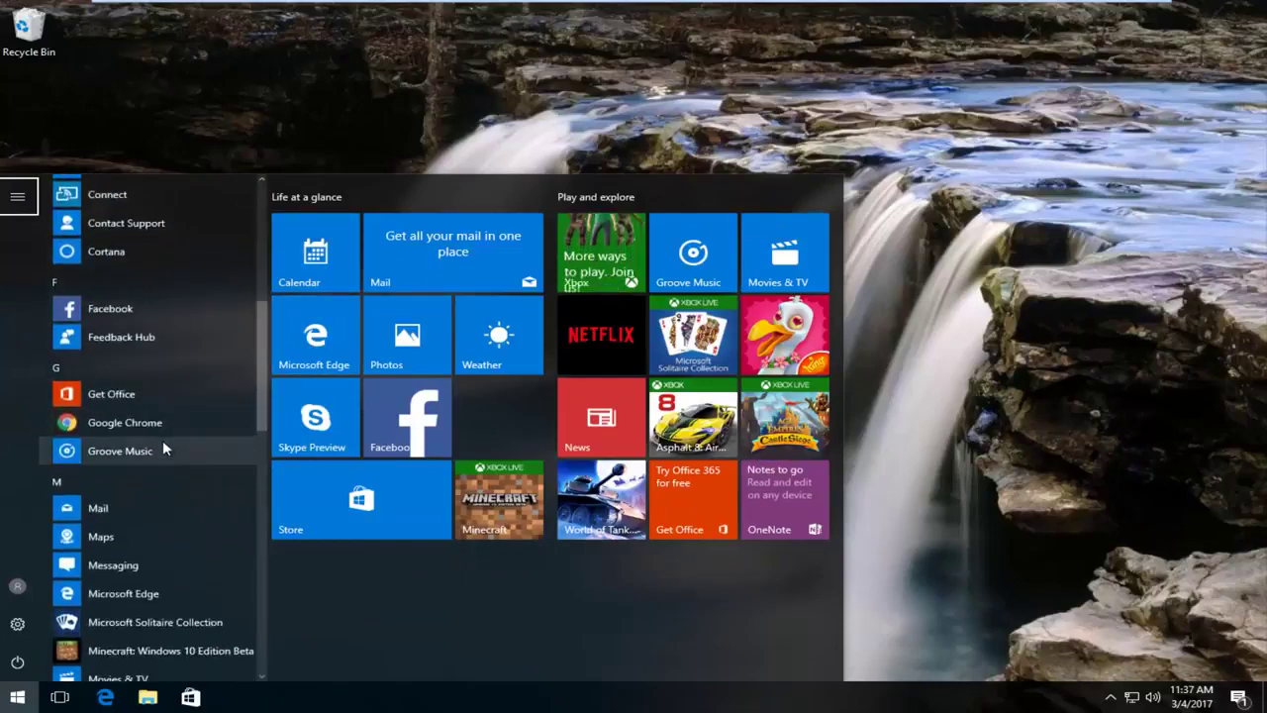
pyautogui.scroll(4, 165, 444)
pyautogui.press('super')
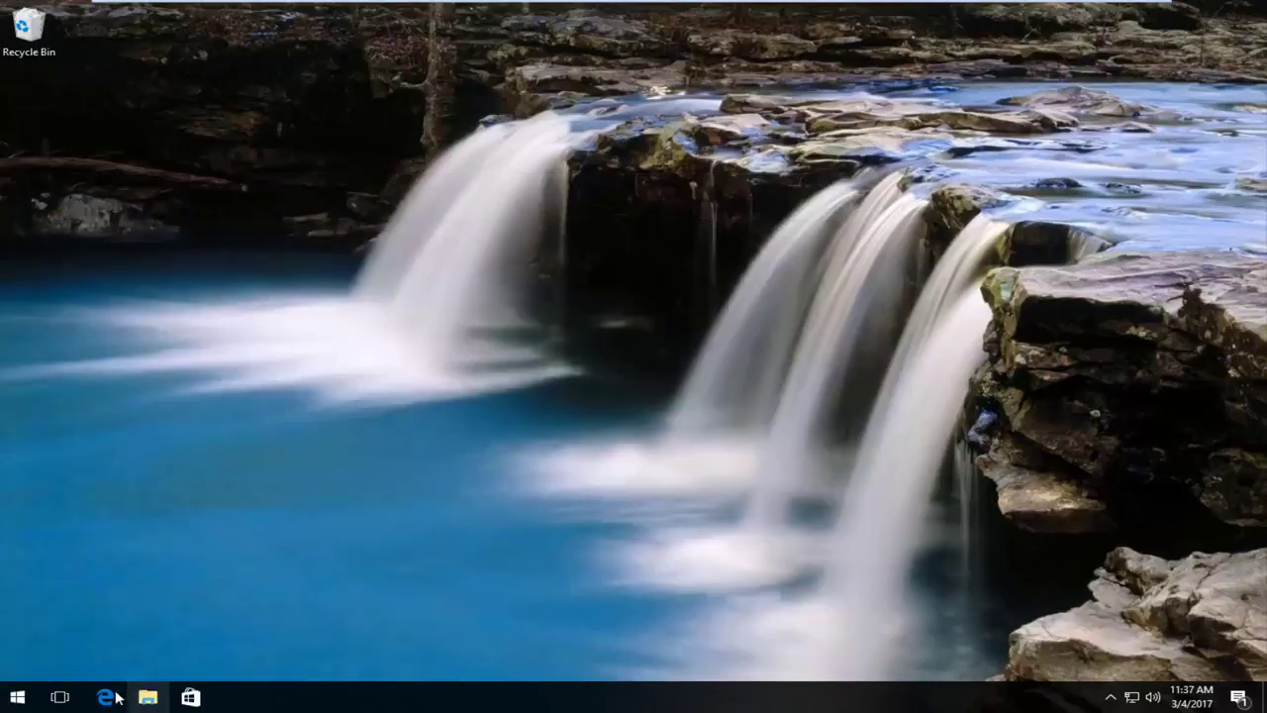
# Open Microsoft Edge in a maximized window and decline Google's recommendation to use Chrome
pyautogui.click(109, 696)
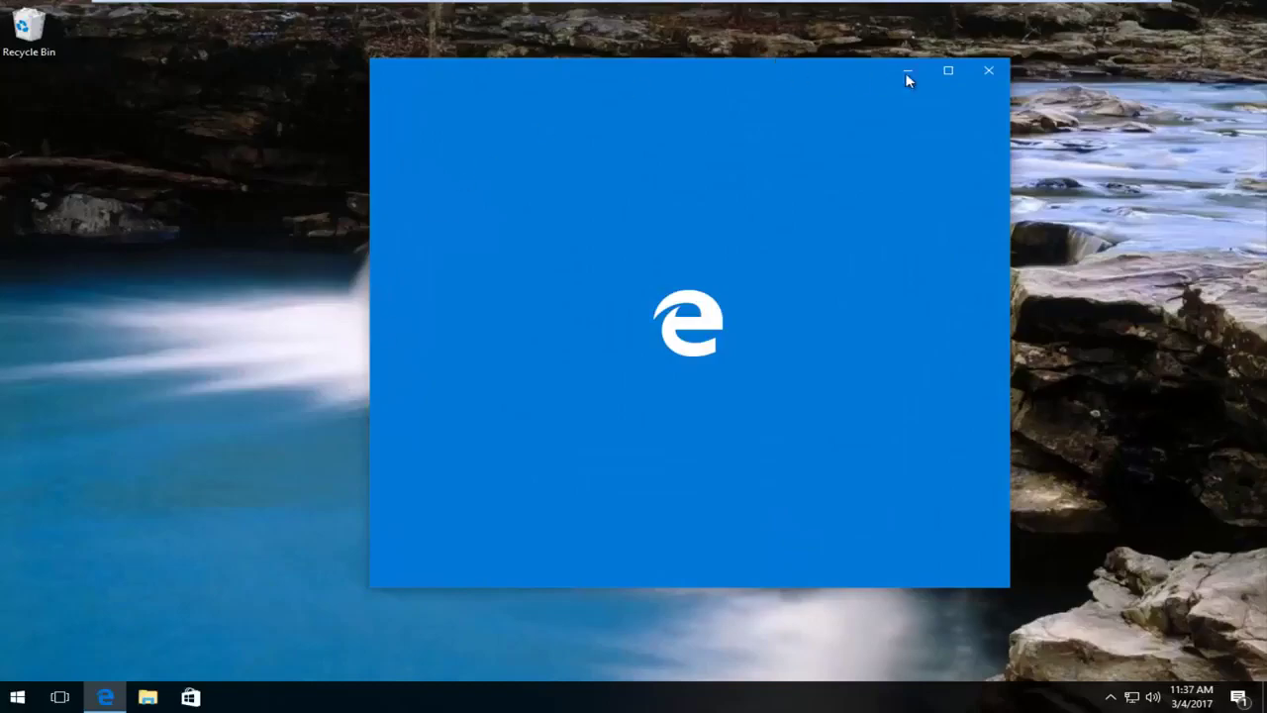
pyautogui.click(958, 74)
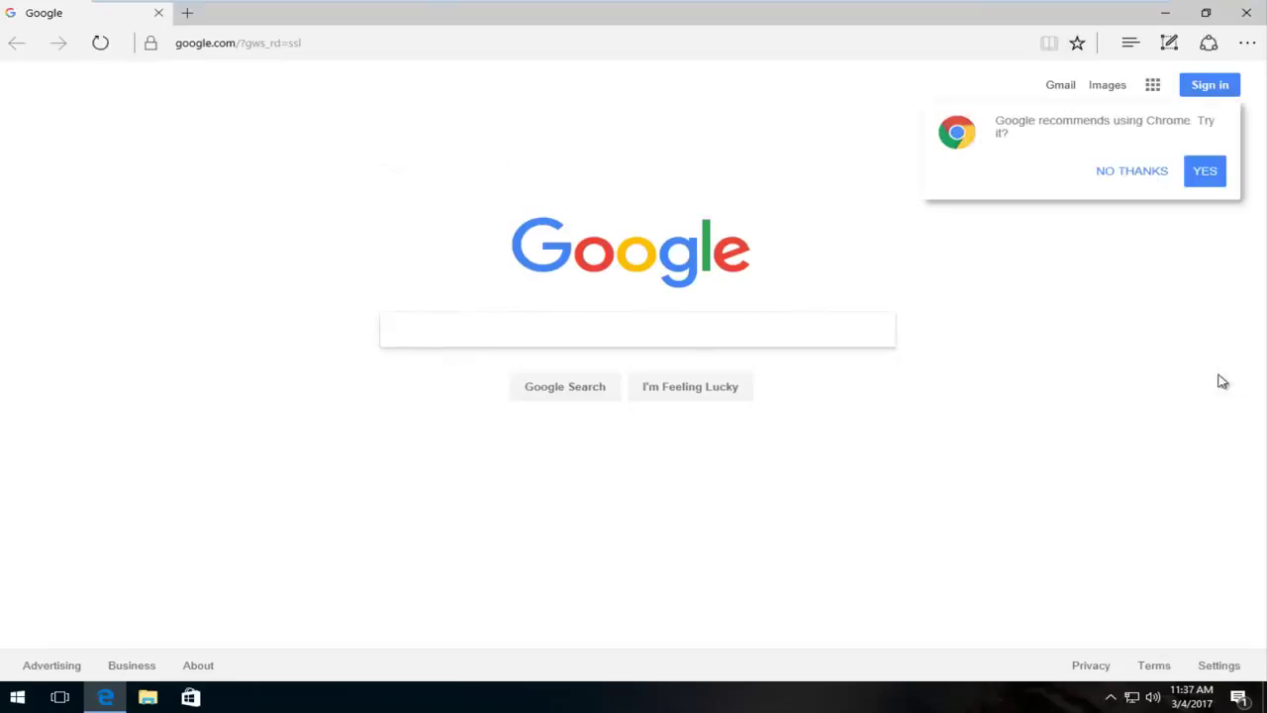
pyautogui.click(1105, 173)
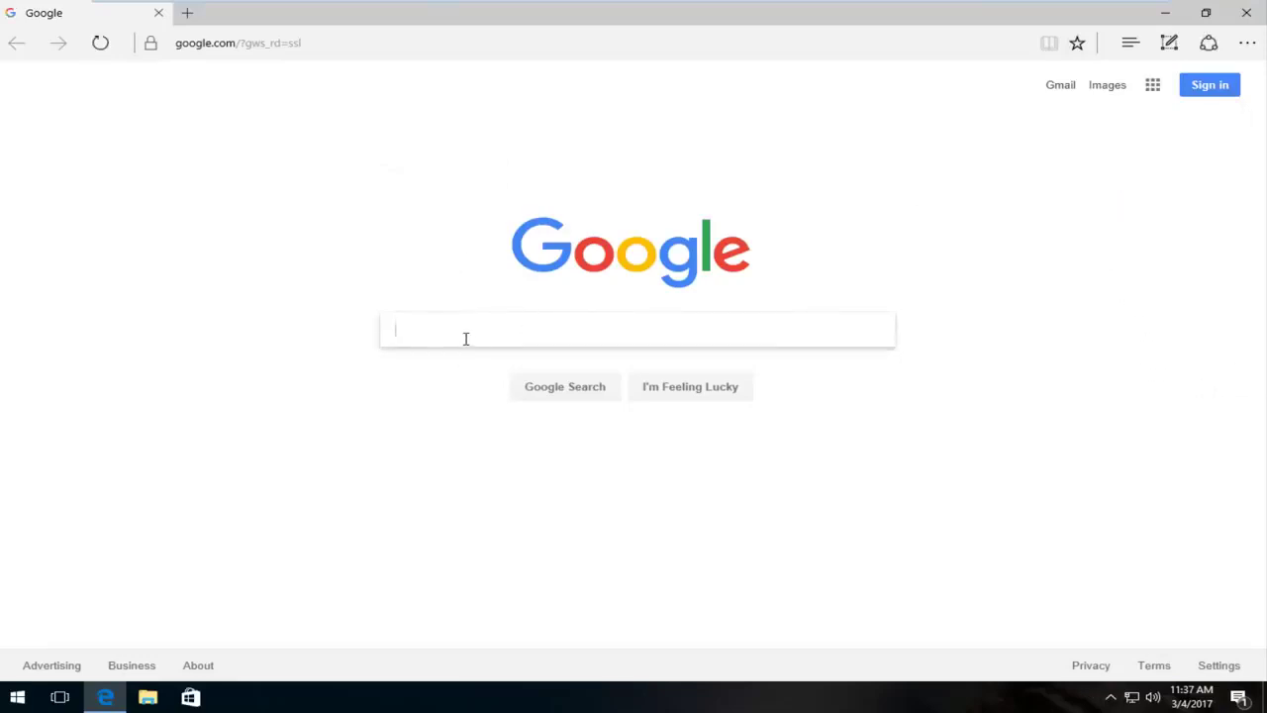
# Search Google for "download directx" and open Microsoft's DirectX End-User Runtime Web Installer result
pyautogui.write('download direc')
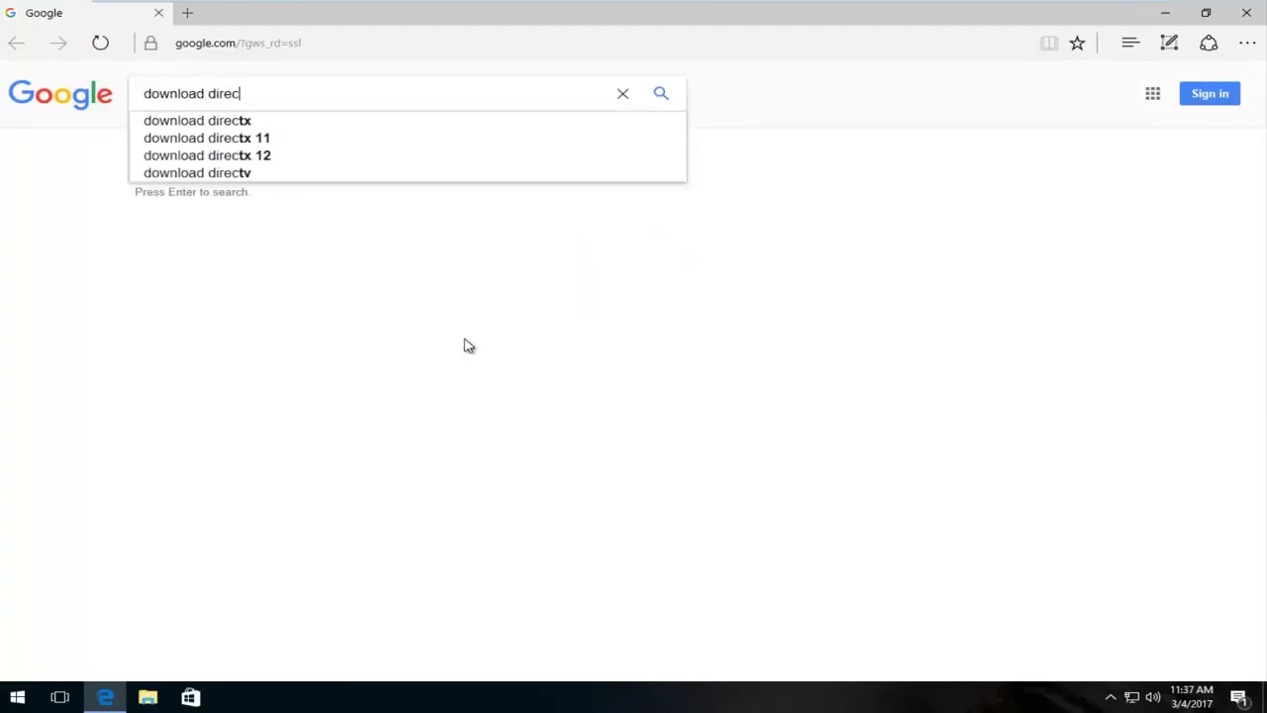
pyautogui.write('tx')
pyautogui.press('Return')
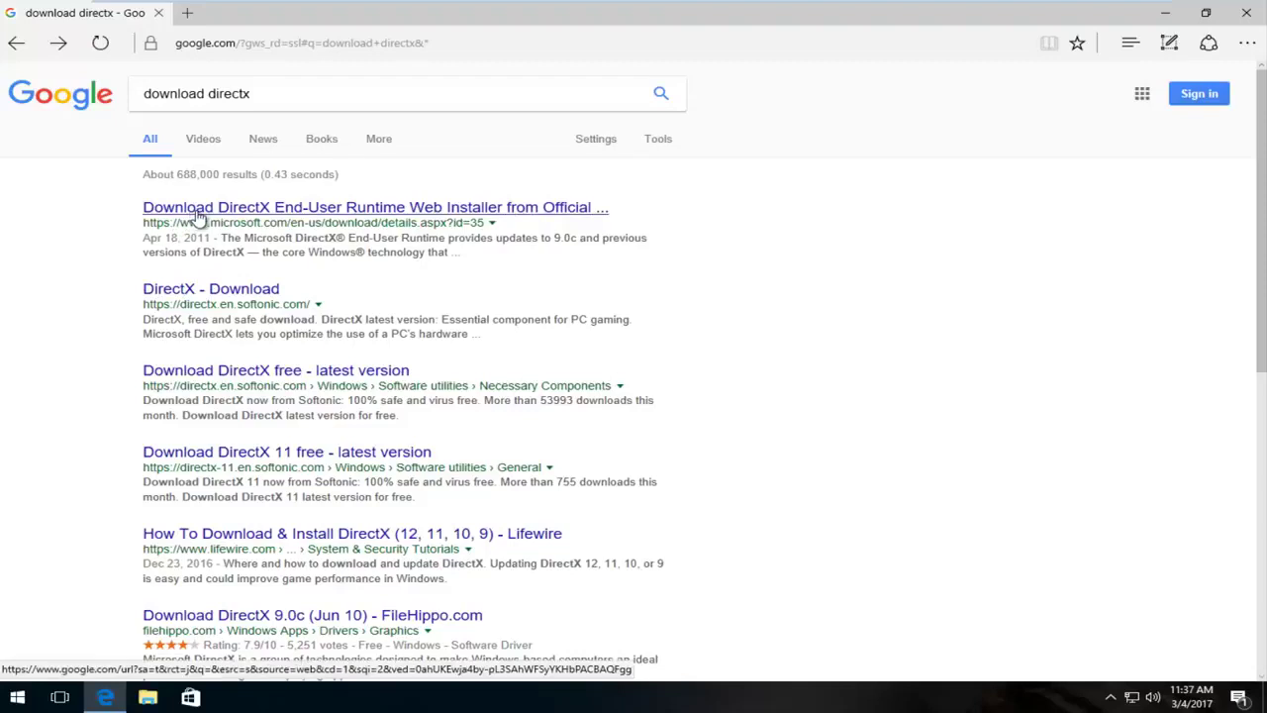
pyautogui.click(198, 216)
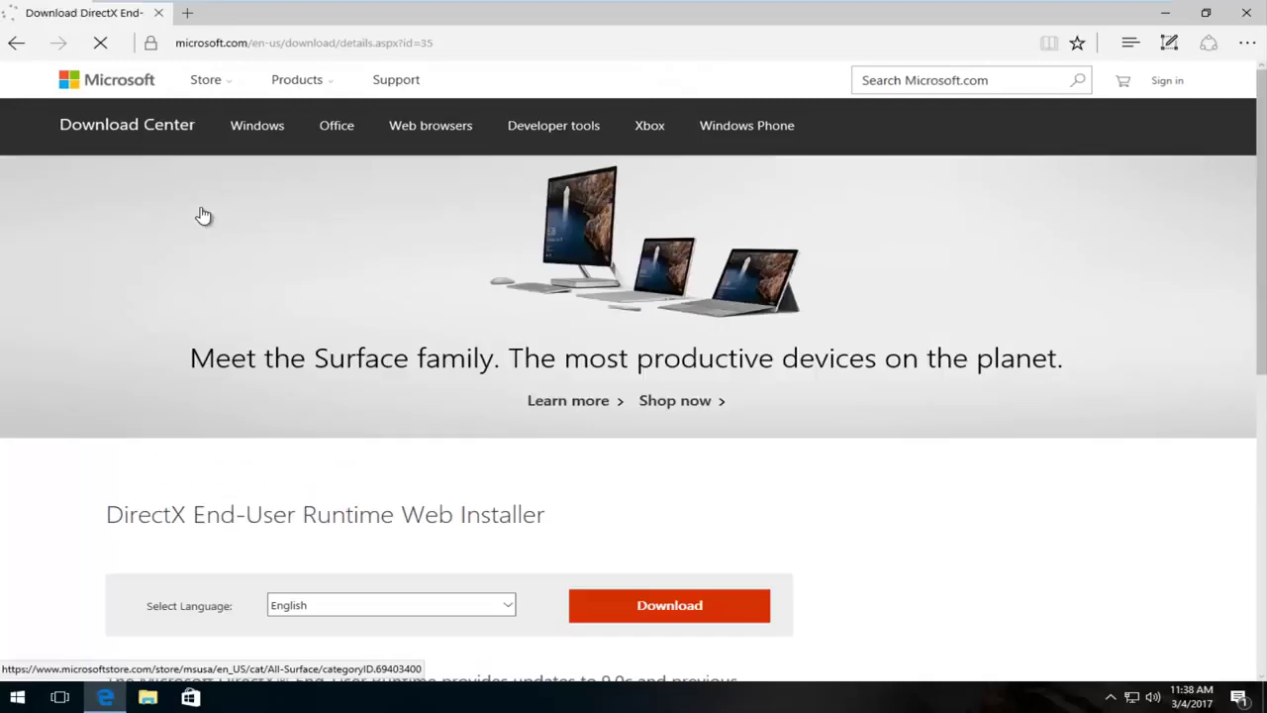
# Check the available download languages for the DirectX web installer and keep English
pyautogui.scroll(-2, 203, 216)
pyautogui.scroll(-2, 203, 216)
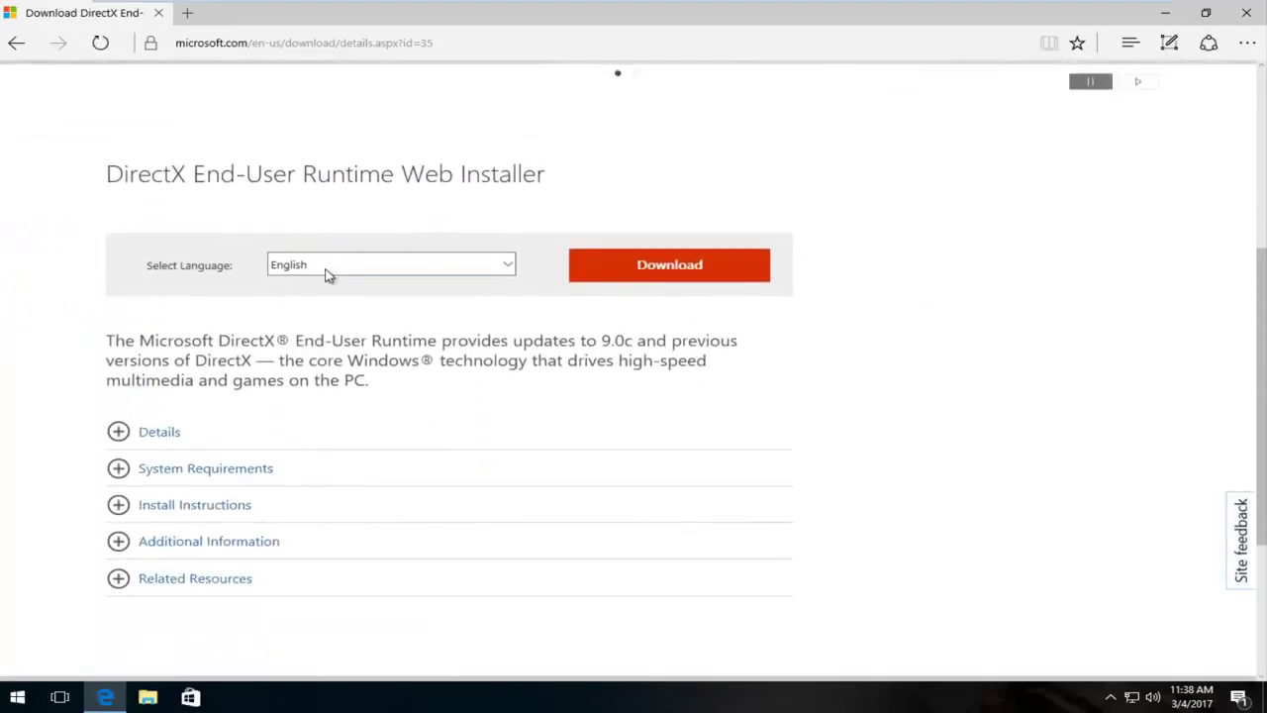
pyautogui.click(364, 272)
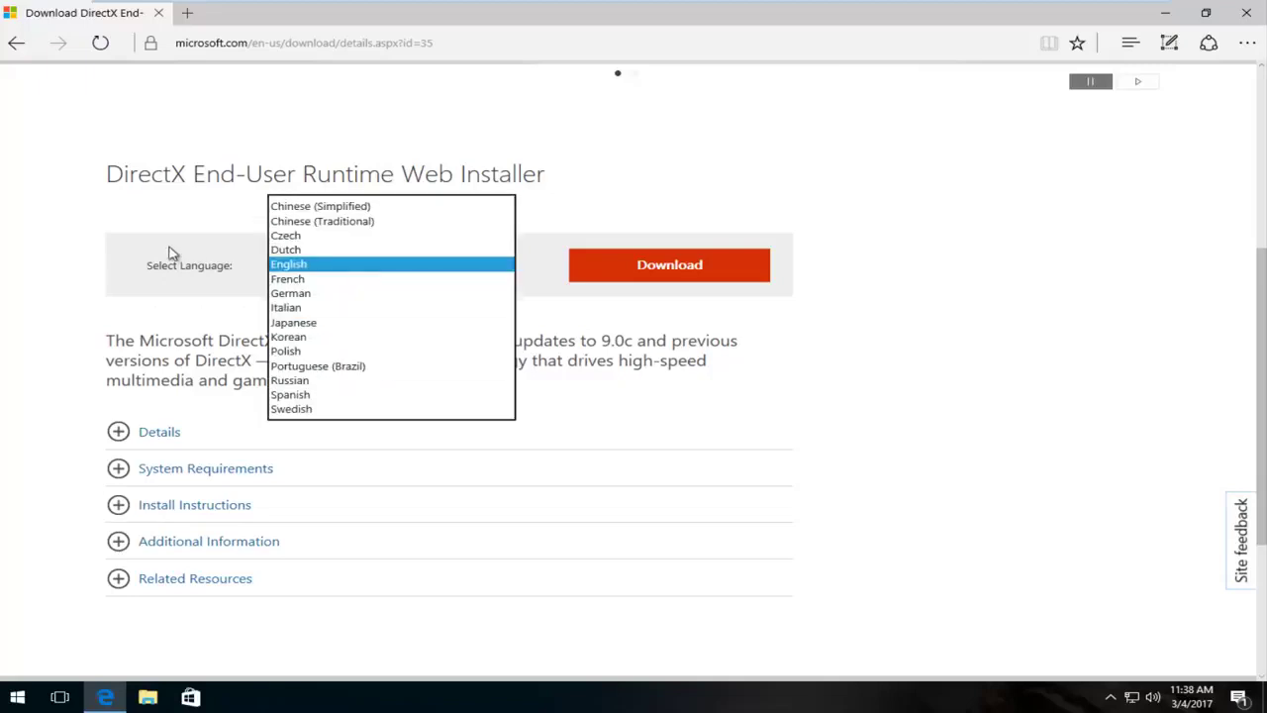
pyautogui.click(373, 280)
# Examine the installer's Details and System Requirements sections, including the supported operating systems
pyautogui.scroll(-1, 128, 373)
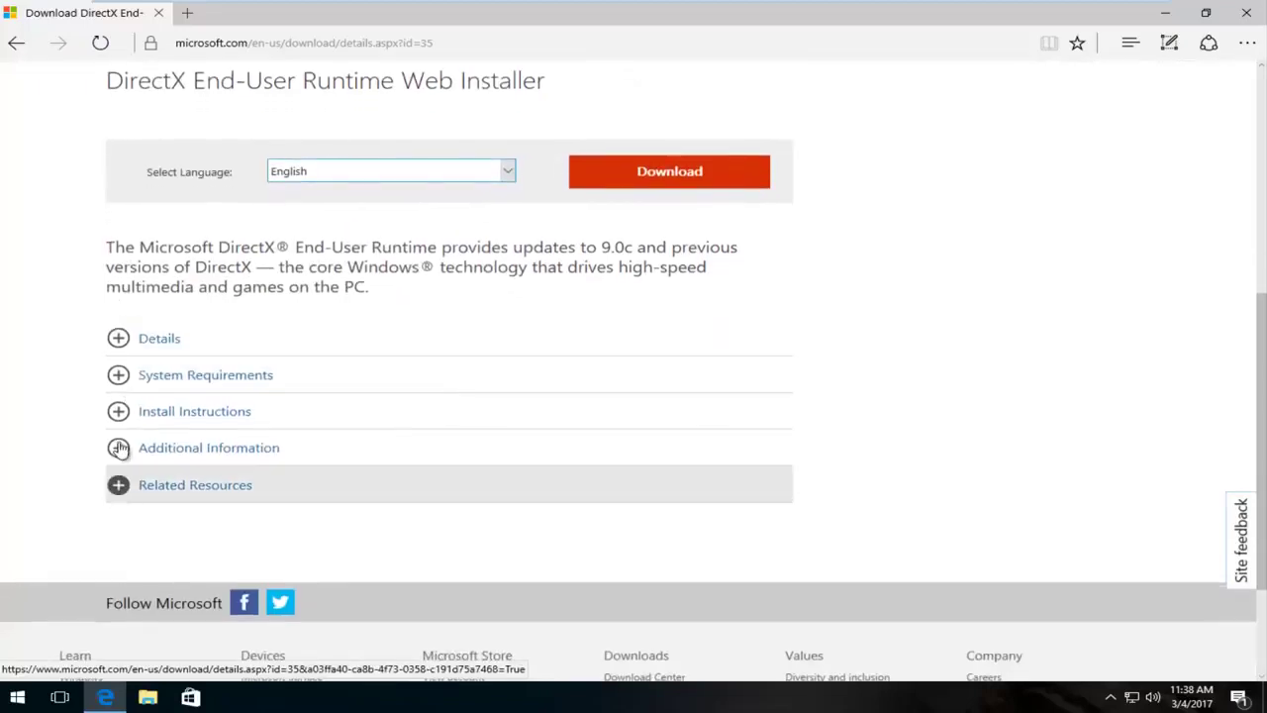
pyautogui.click(122, 375)
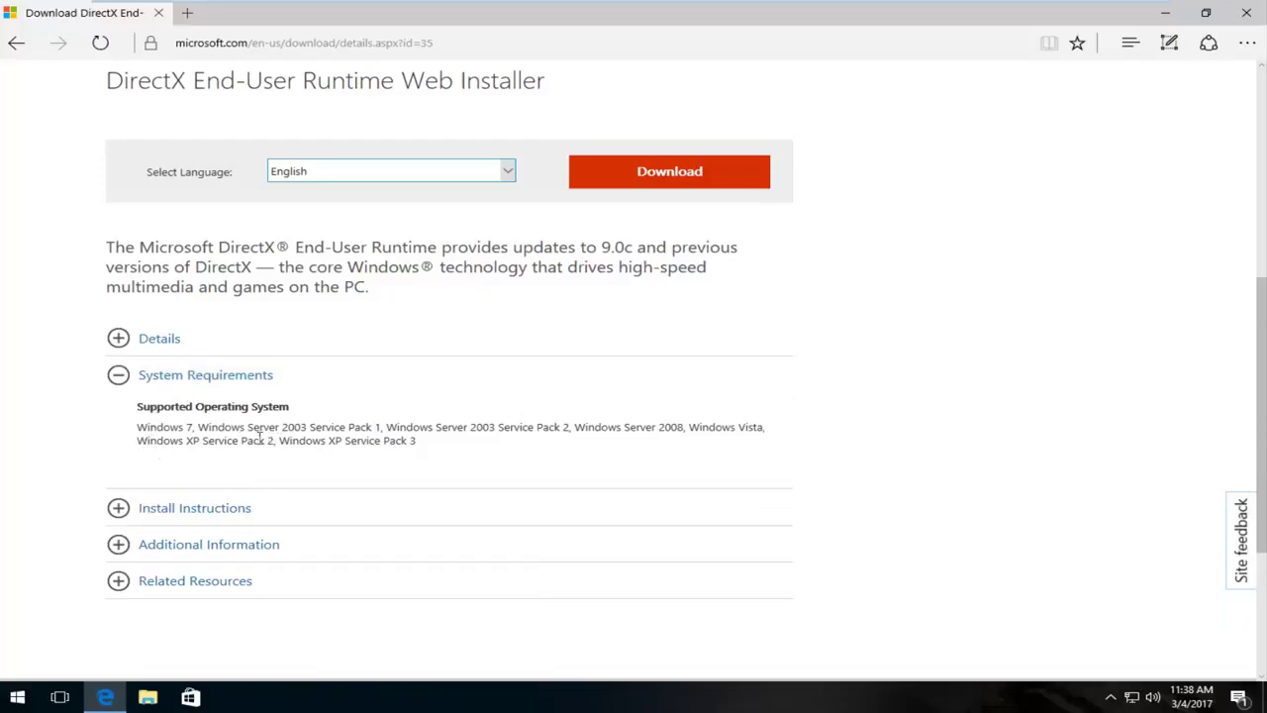
pyautogui.click(132, 376)
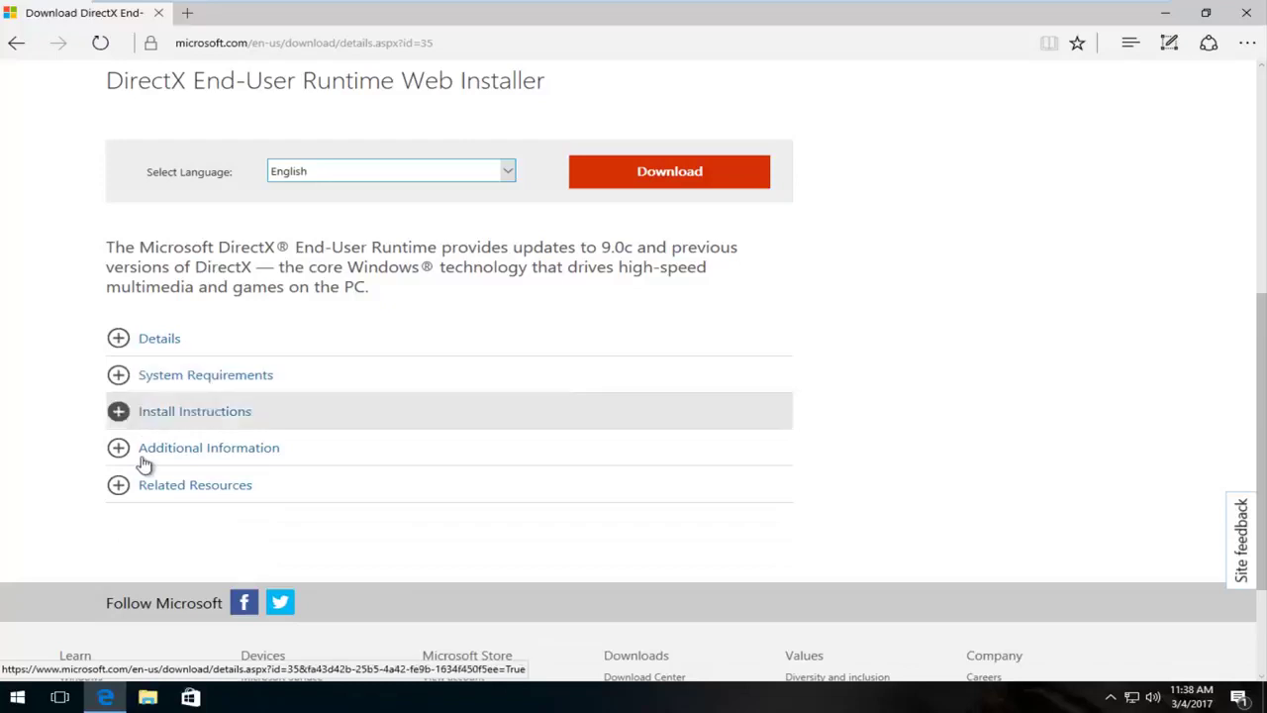
pyautogui.click(134, 346)
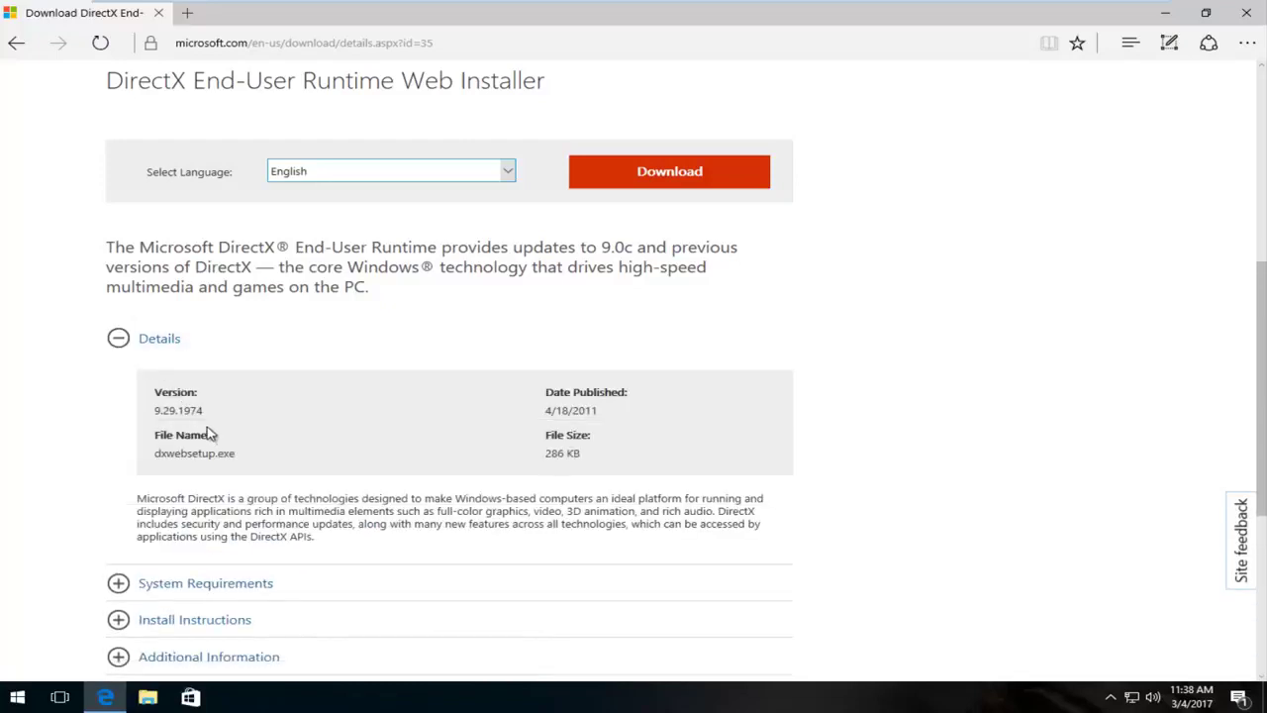
pyautogui.click(123, 346)
pyautogui.click(133, 376)
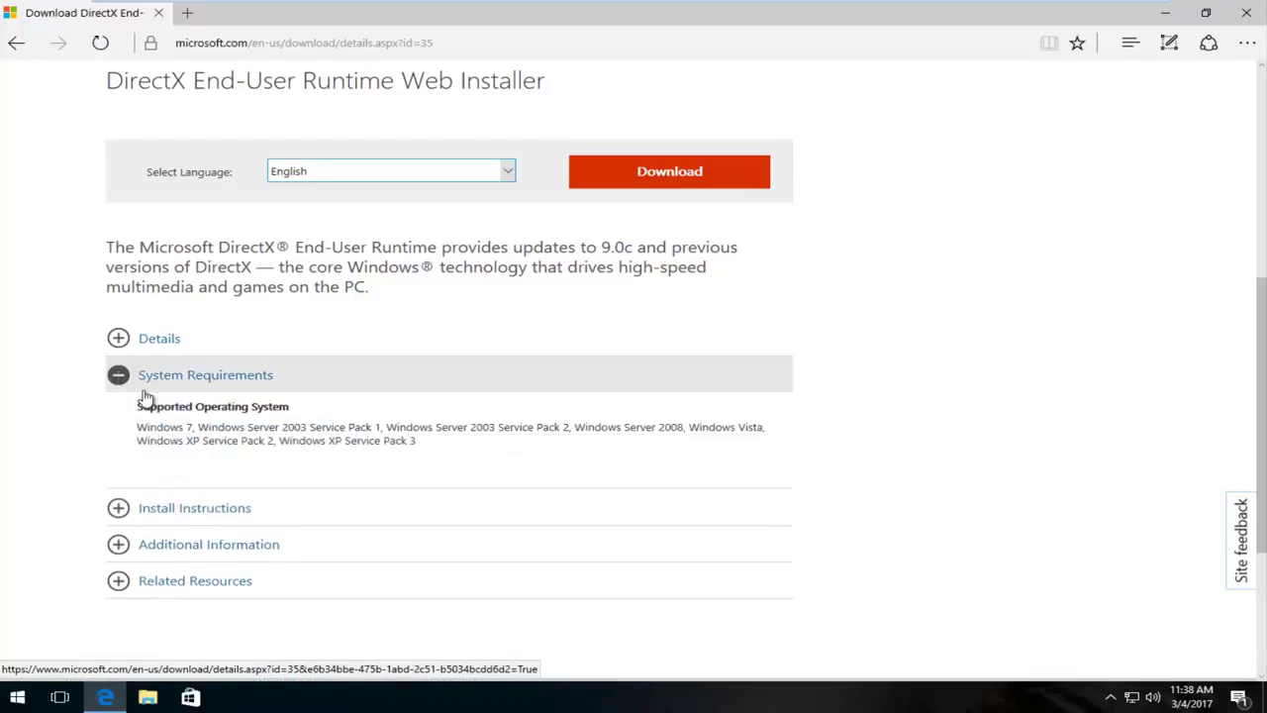
pyautogui.doubleClick(188, 427)
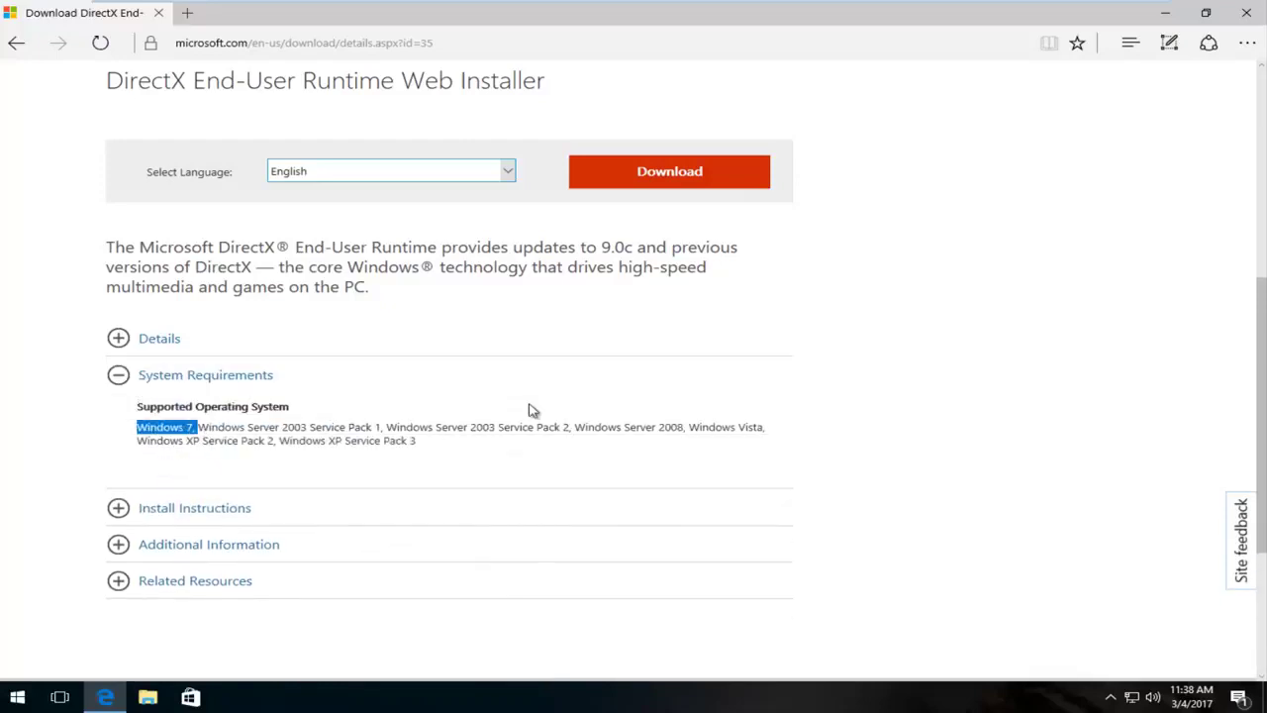
pyautogui.click(120, 377)
# Request the DirectX web installer download without the MSN homepage and Bing search engine or any other recommended extras
pyautogui.scroll(5, 119, 384)
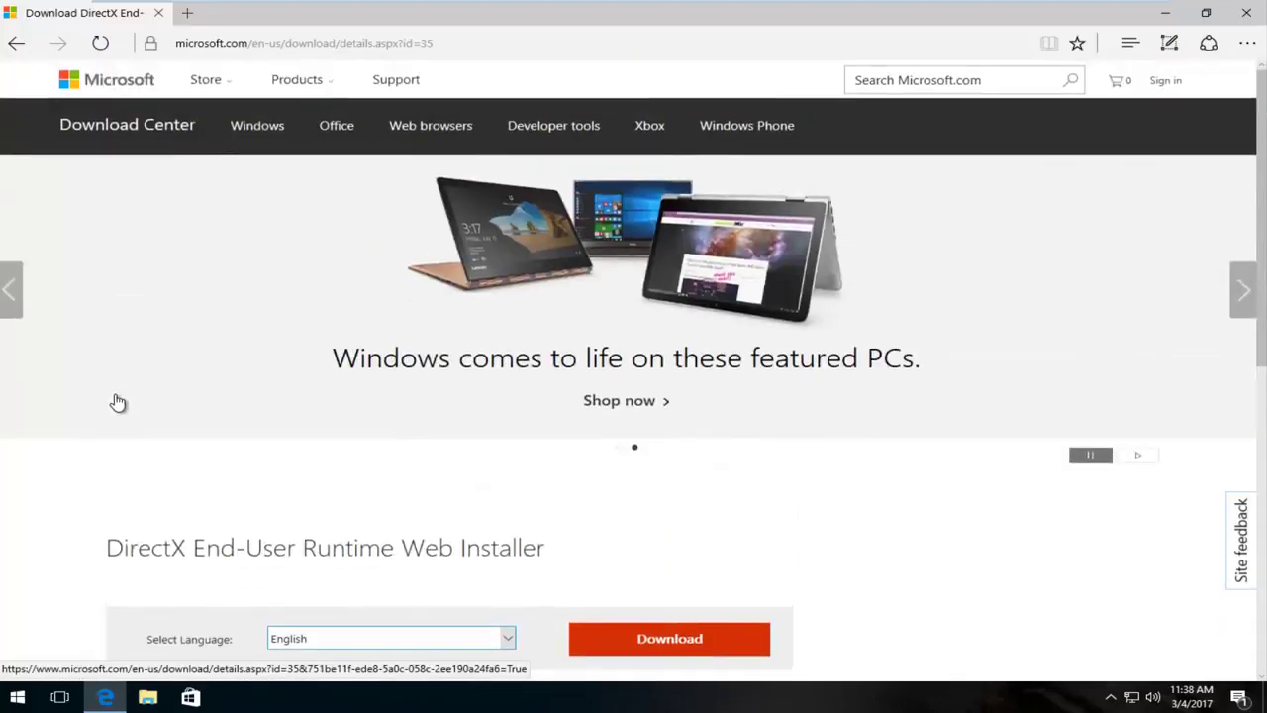
pyautogui.scroll(-3, 117, 416)
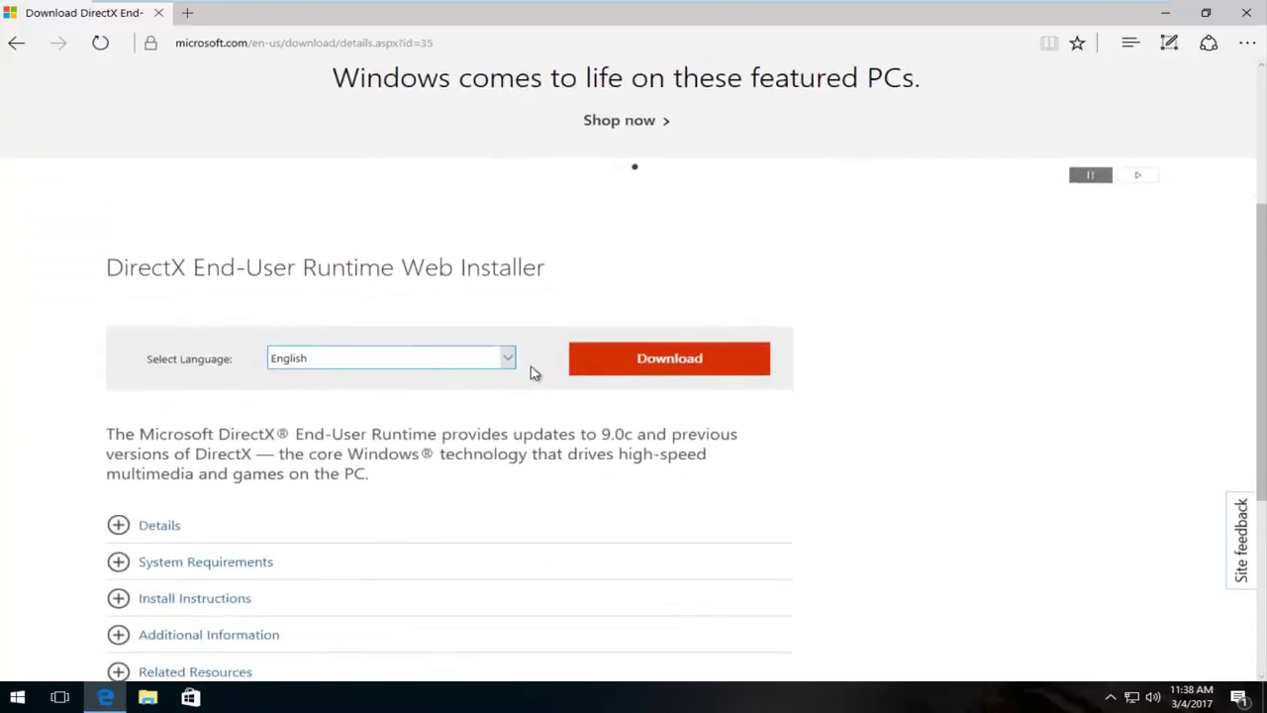
pyautogui.click(639, 363)
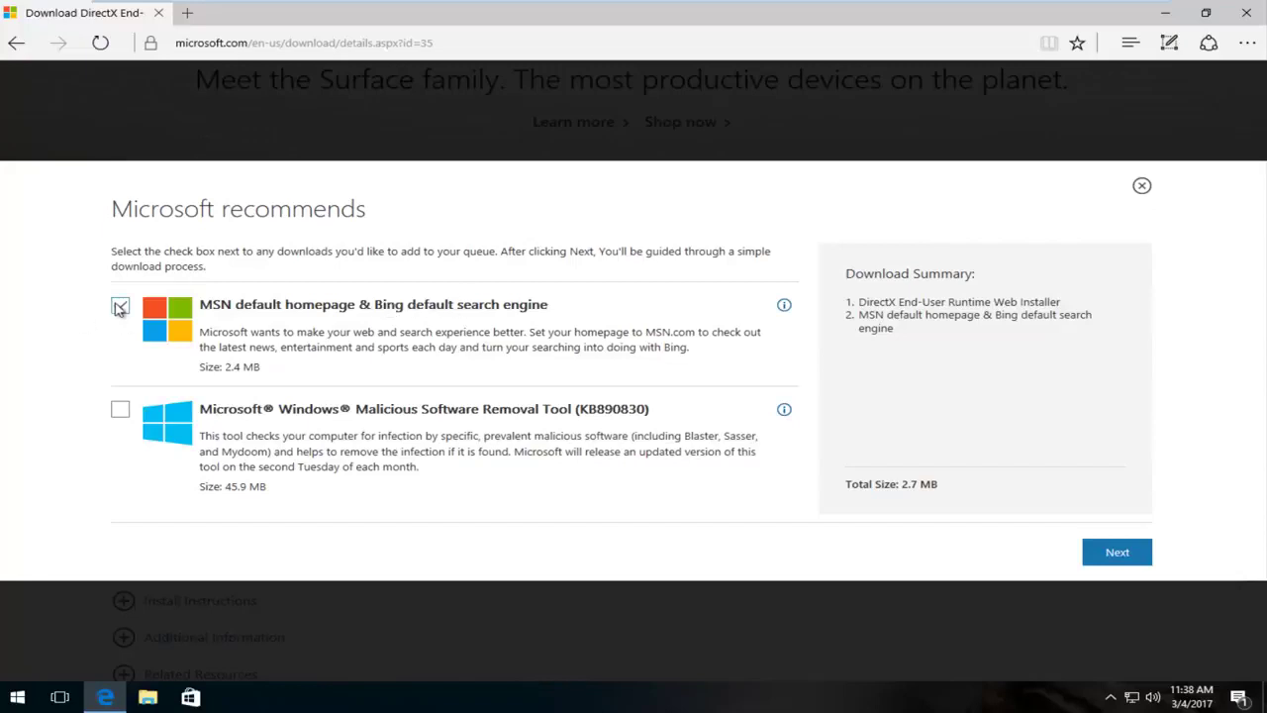
pyautogui.click(122, 308)
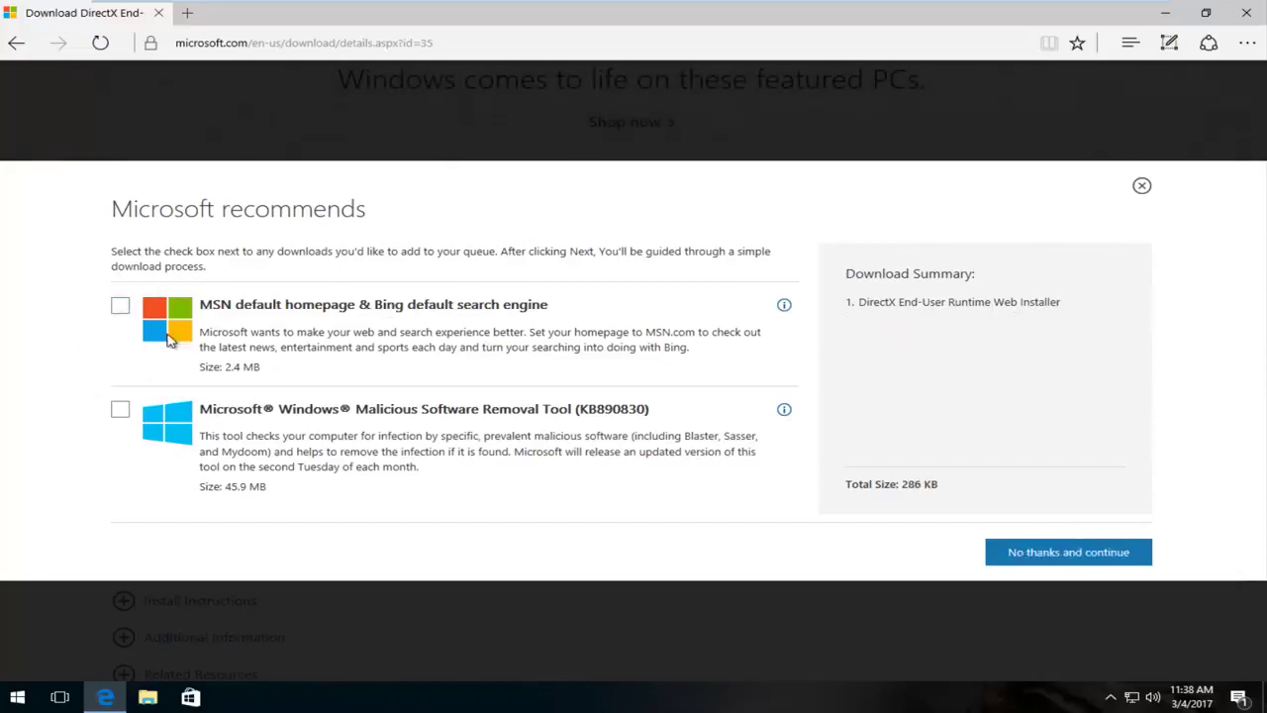
pyautogui.click(1060, 552)
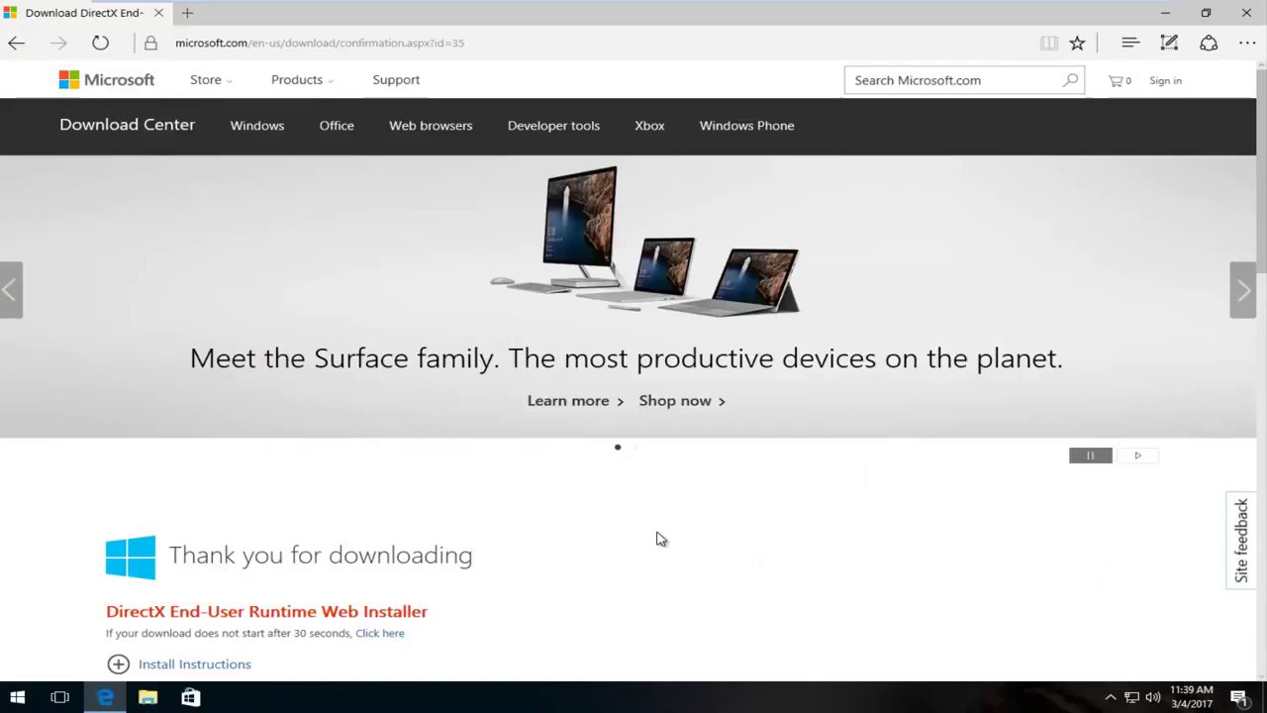
# Save dxwebsetup.exe, run it and allow it to make changes to the device
pyautogui.scroll(-2, 594, 524)
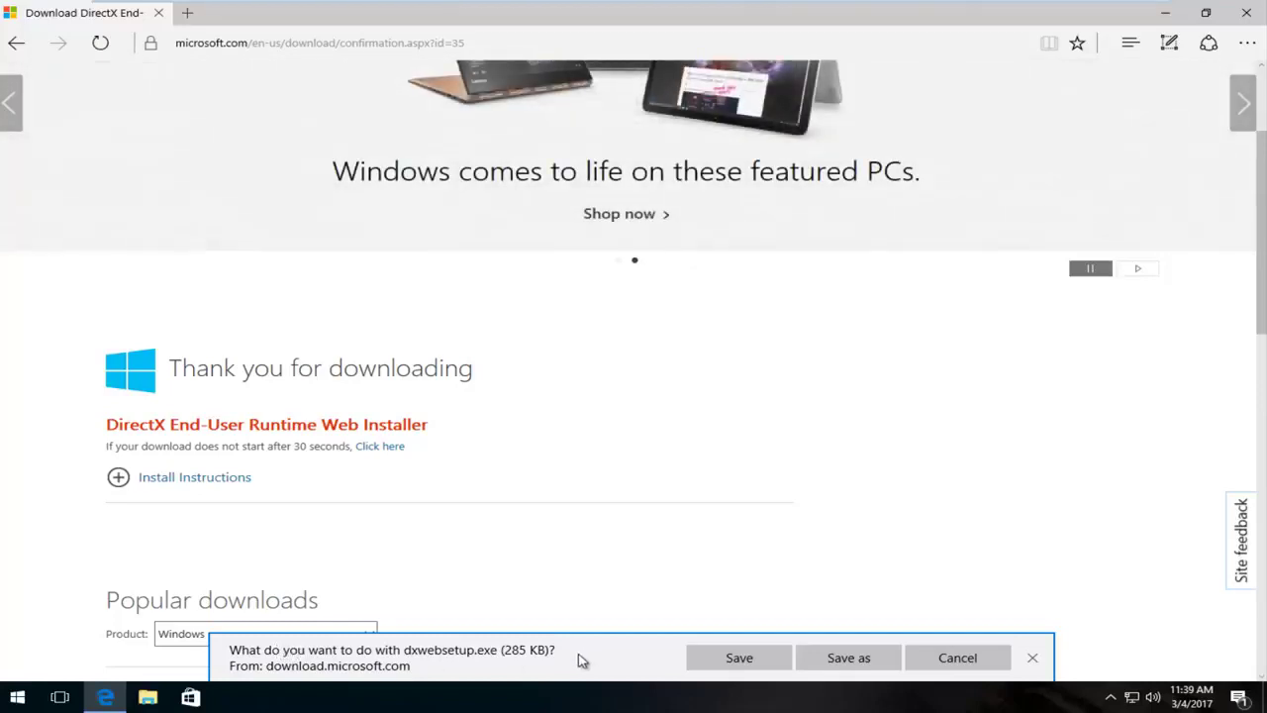
pyautogui.click(738, 657)
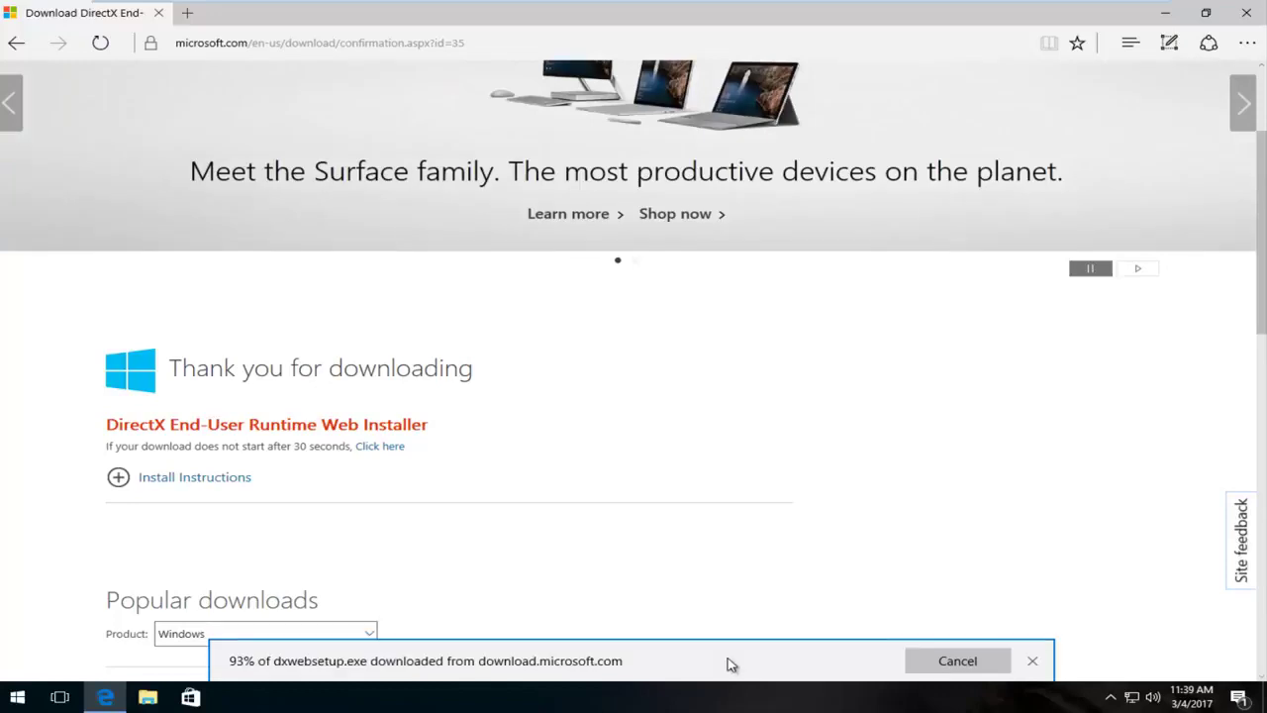
pyautogui.click(732, 661)
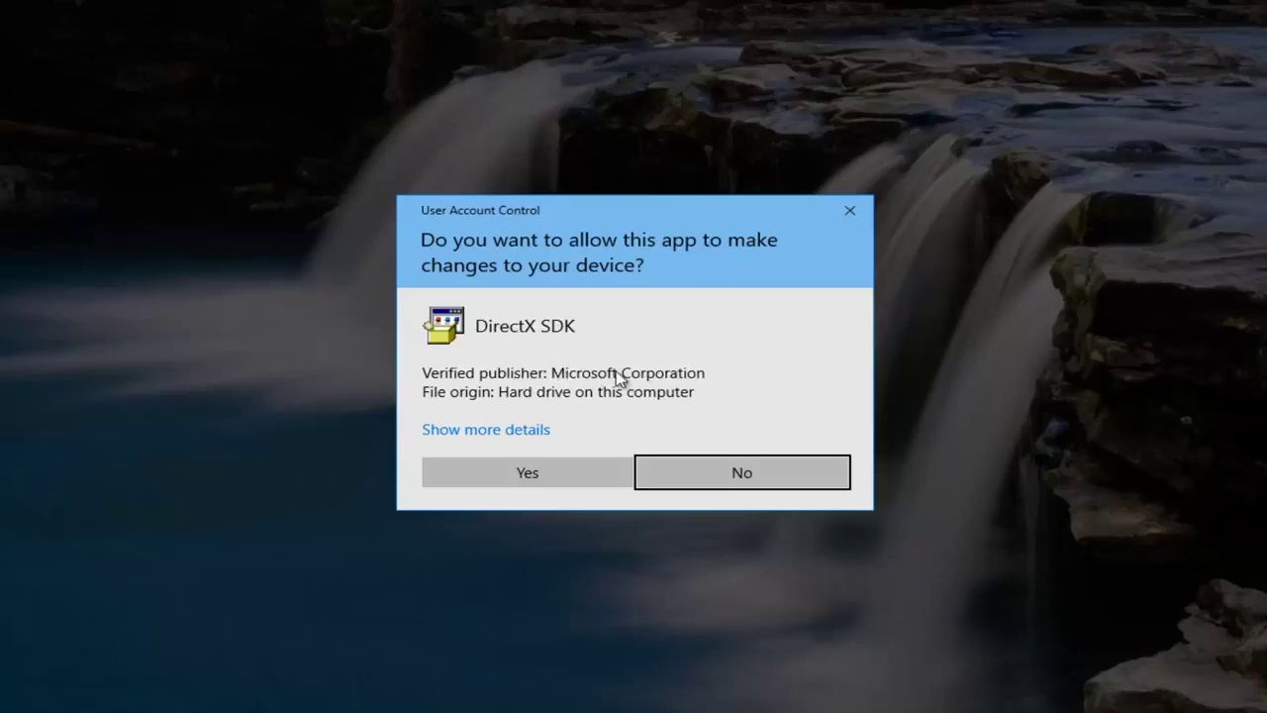
pyautogui.click(512, 474)
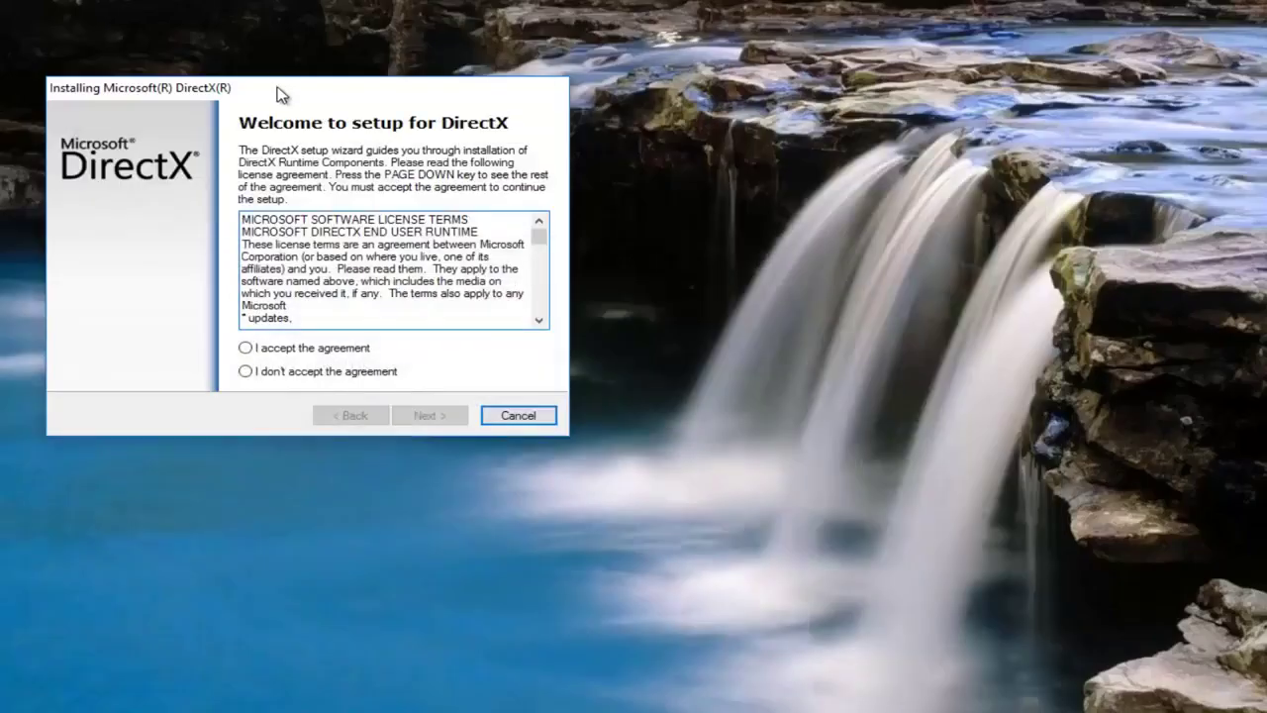
# Move the DirectX setup window near the middle of the screen and accept the license agreement
pyautogui.moveTo(279, 89); pyautogui.dragTo(641, 222)
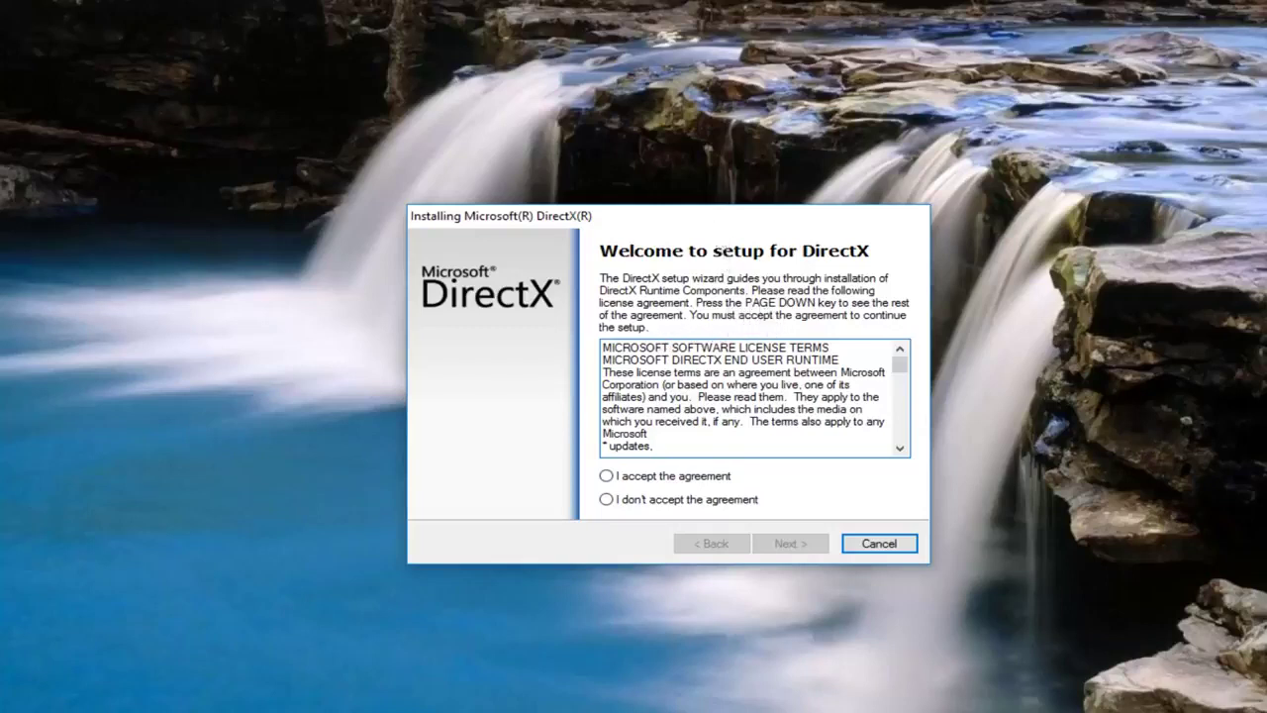
pyautogui.moveTo(885, 310)
pyautogui.mouseDown()
pyautogui.moveTo(885, 396)
pyautogui.moveTo(885, 301)
pyautogui.mouseUp()
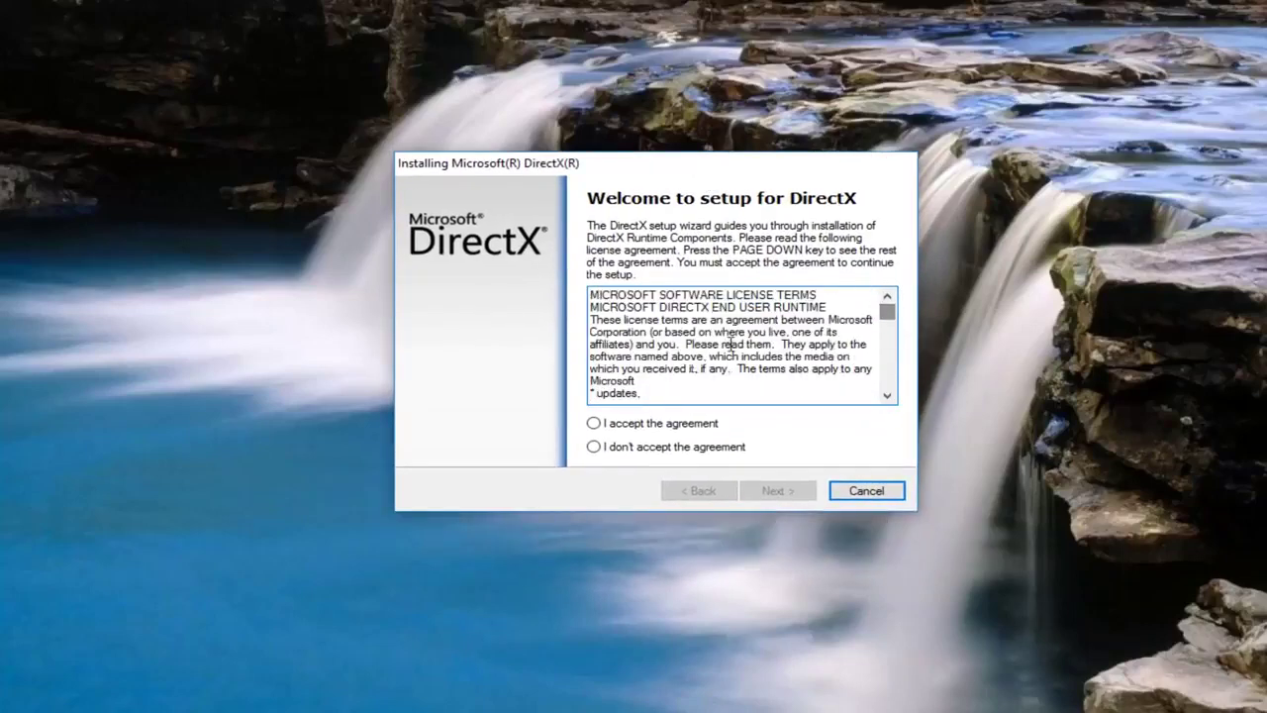
pyautogui.click(594, 424)
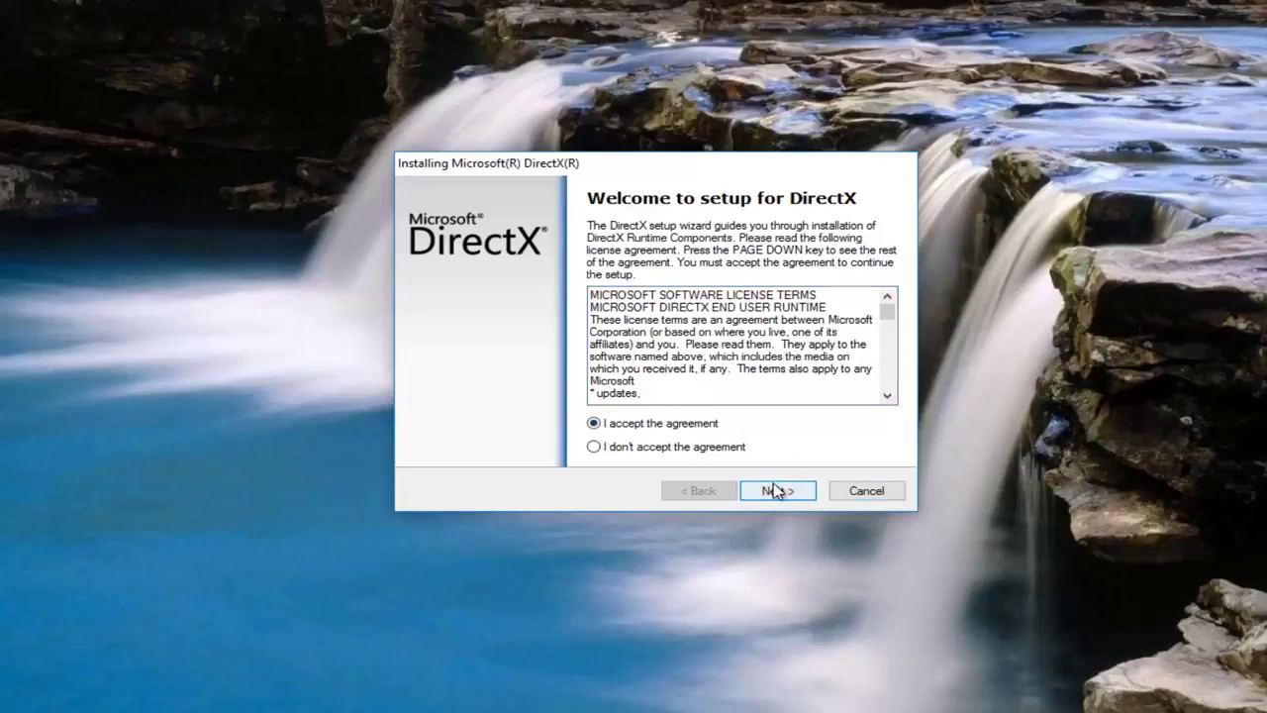
pyautogui.click(773, 490)
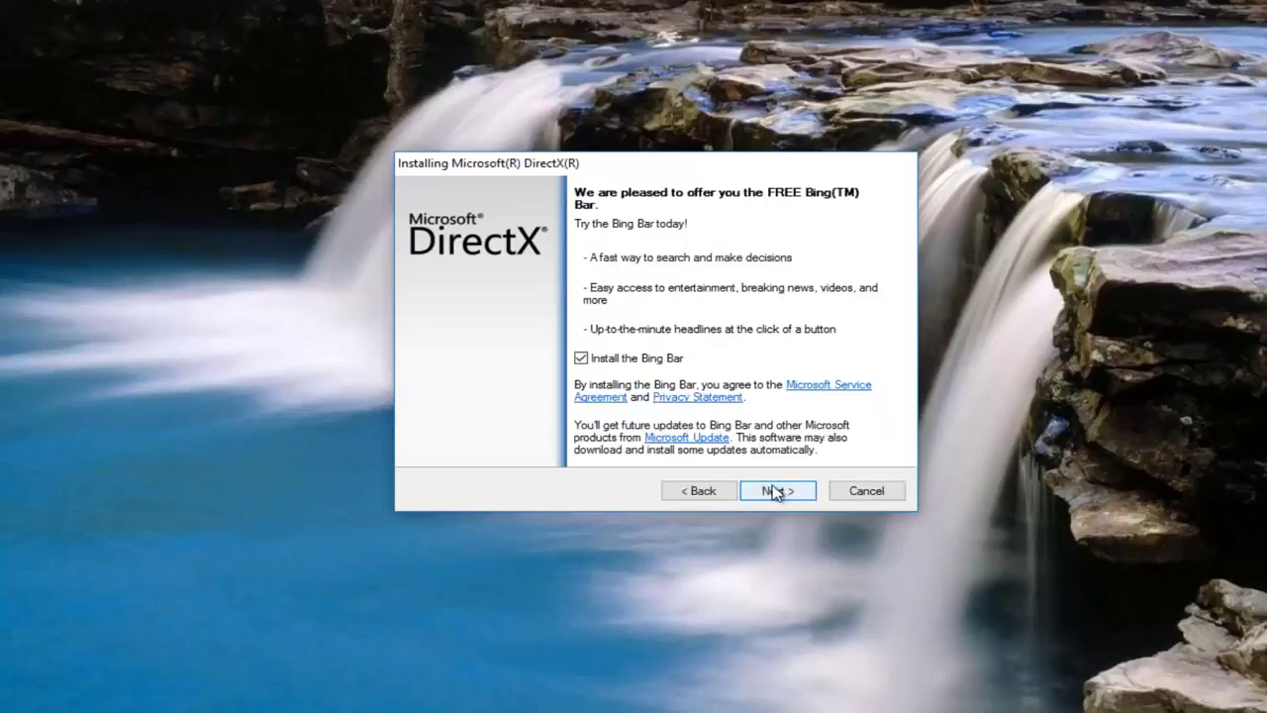
# Opt out of the Bing Bar and complete the installation of the DirectX runtime components
pyautogui.click(582, 360)
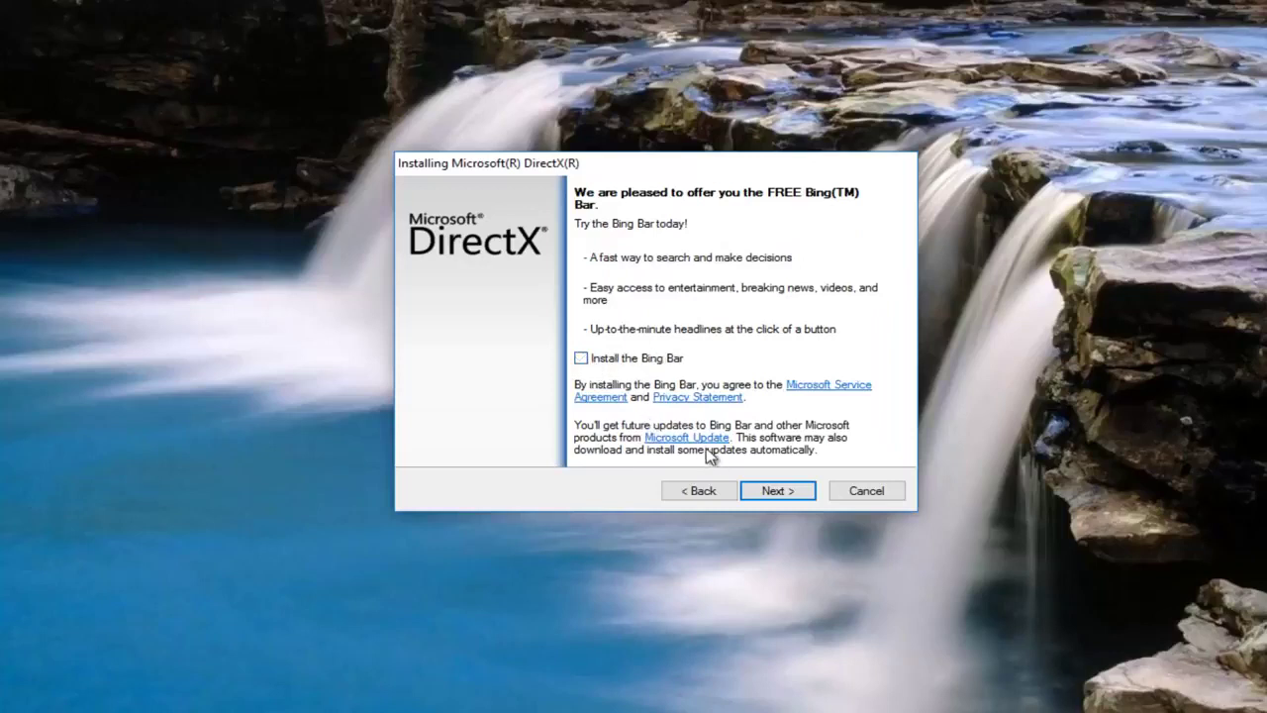
pyautogui.click(774, 492)
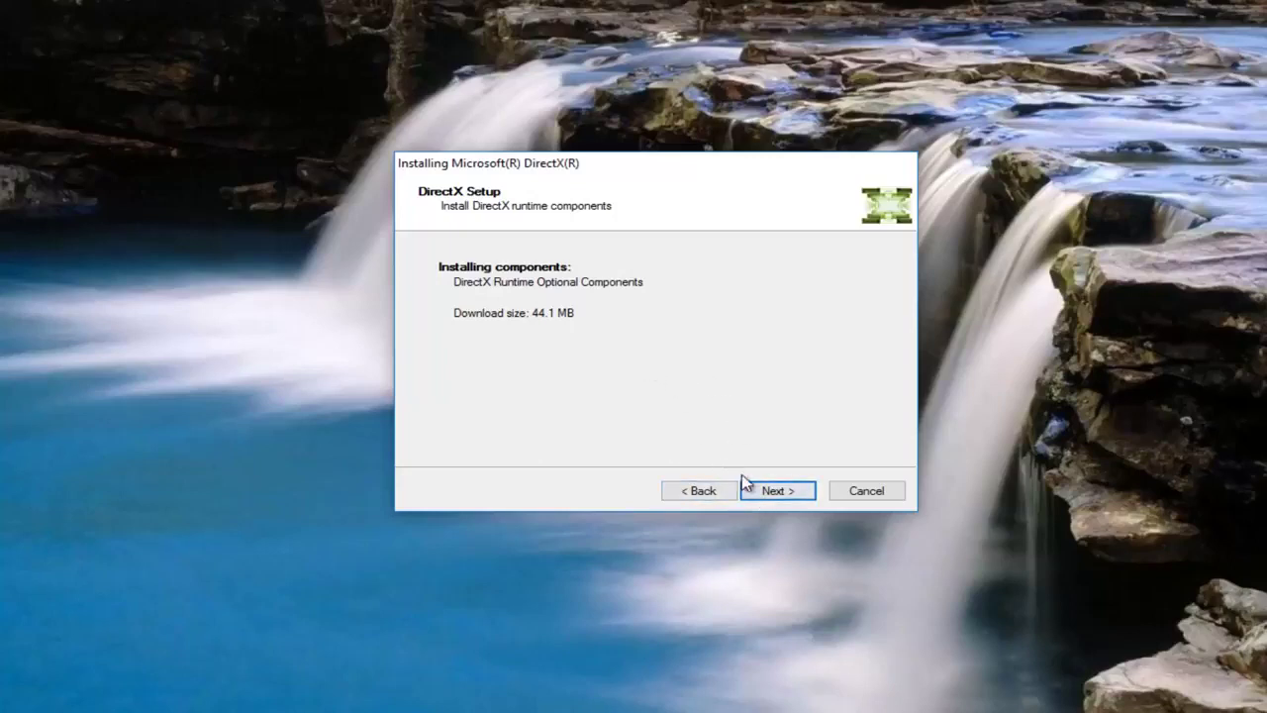
pyautogui.click(767, 492)
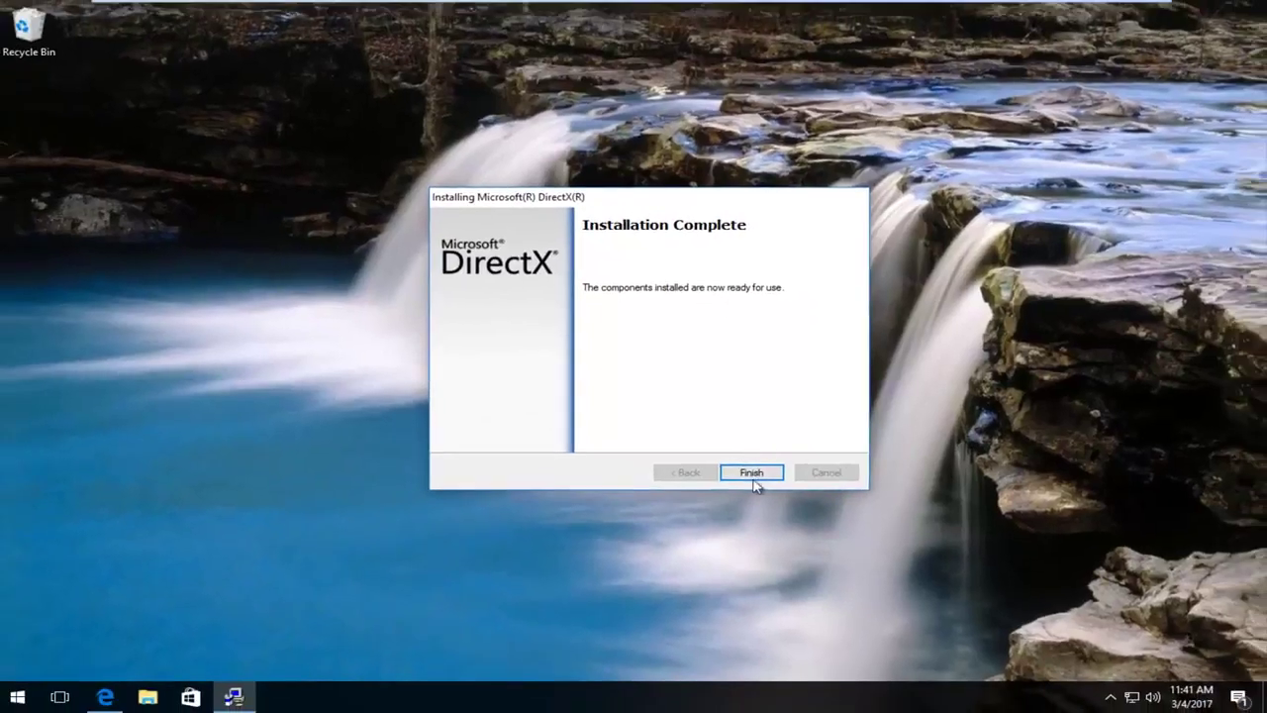
pyautogui.click(751, 472)
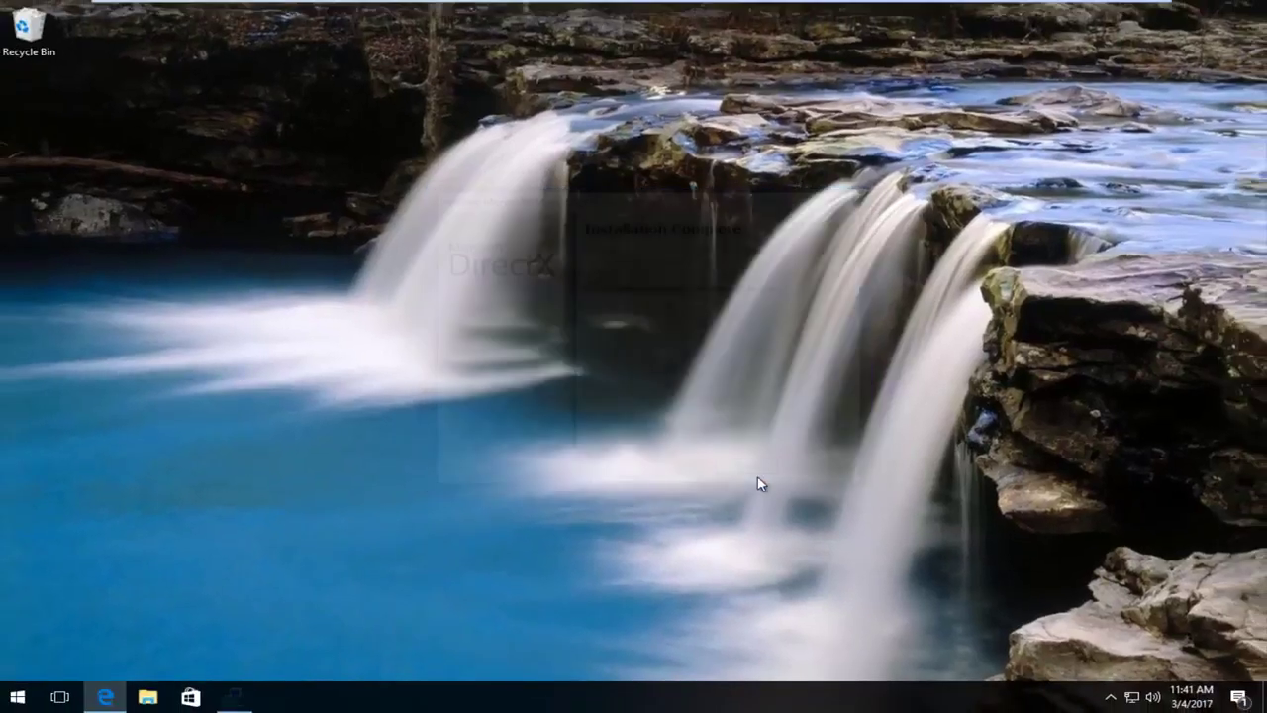
# Switch to Microsoft Edge and load google.com in place of the DirectX download page
pyautogui.click(105, 696)
pyautogui.click(243, 40)
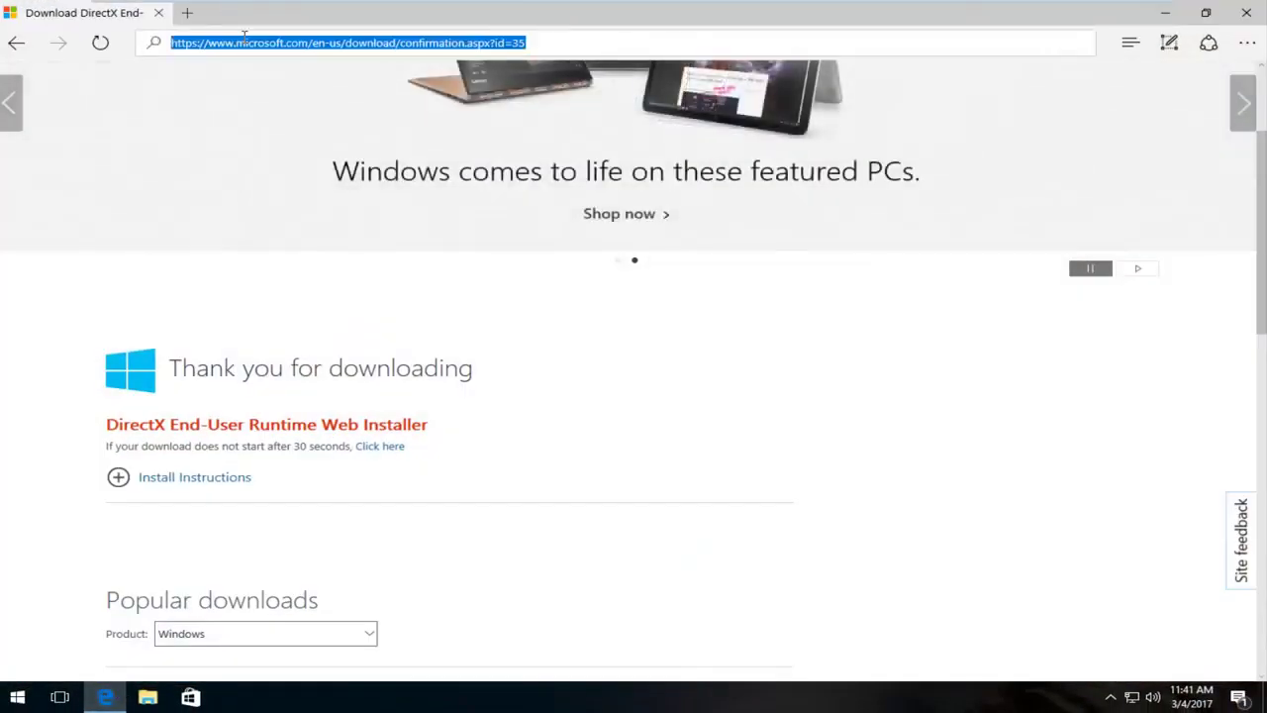
pyautogui.write('google.com')
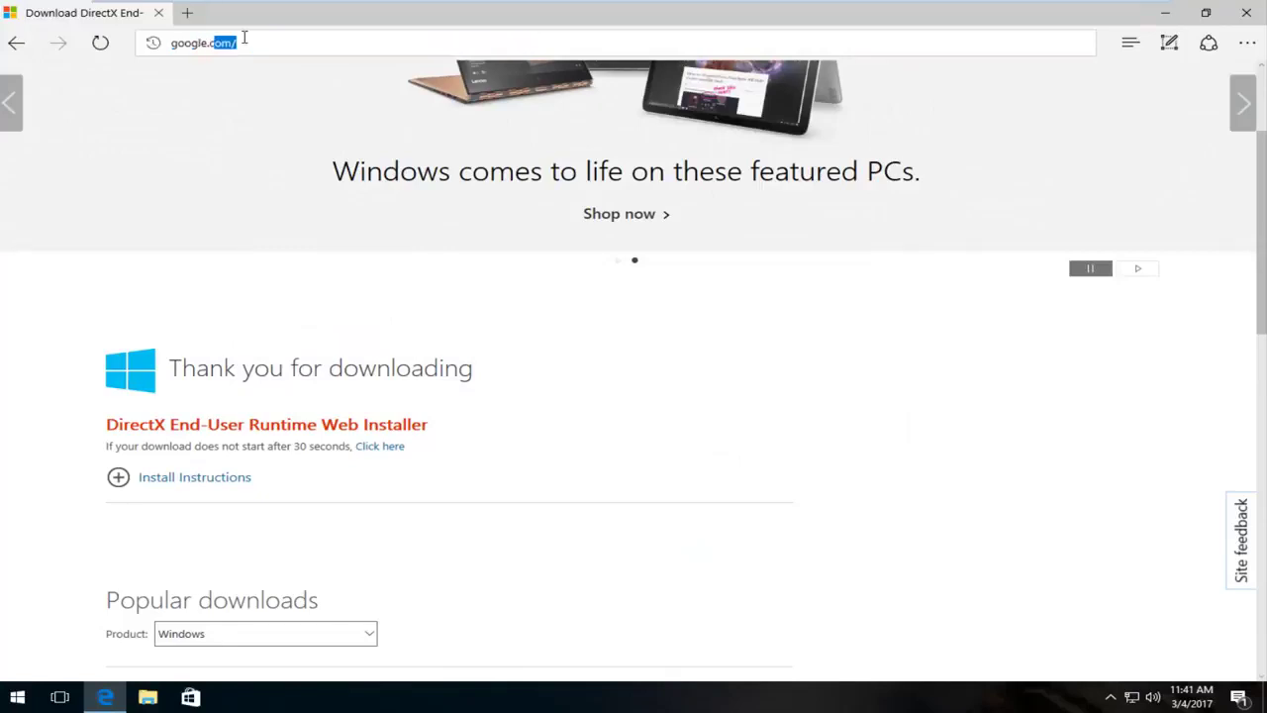
pyautogui.press('Return')
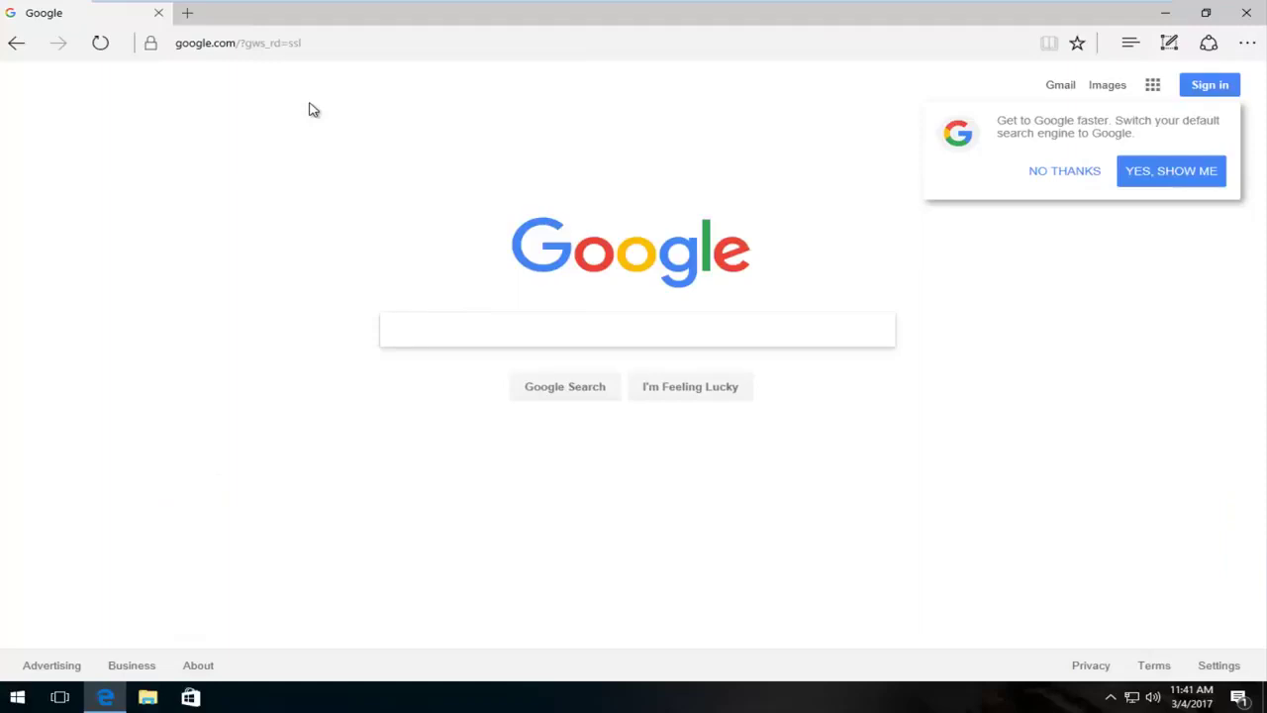
# Search Google for ".net framework"
pyautogui.write('.net frameow')
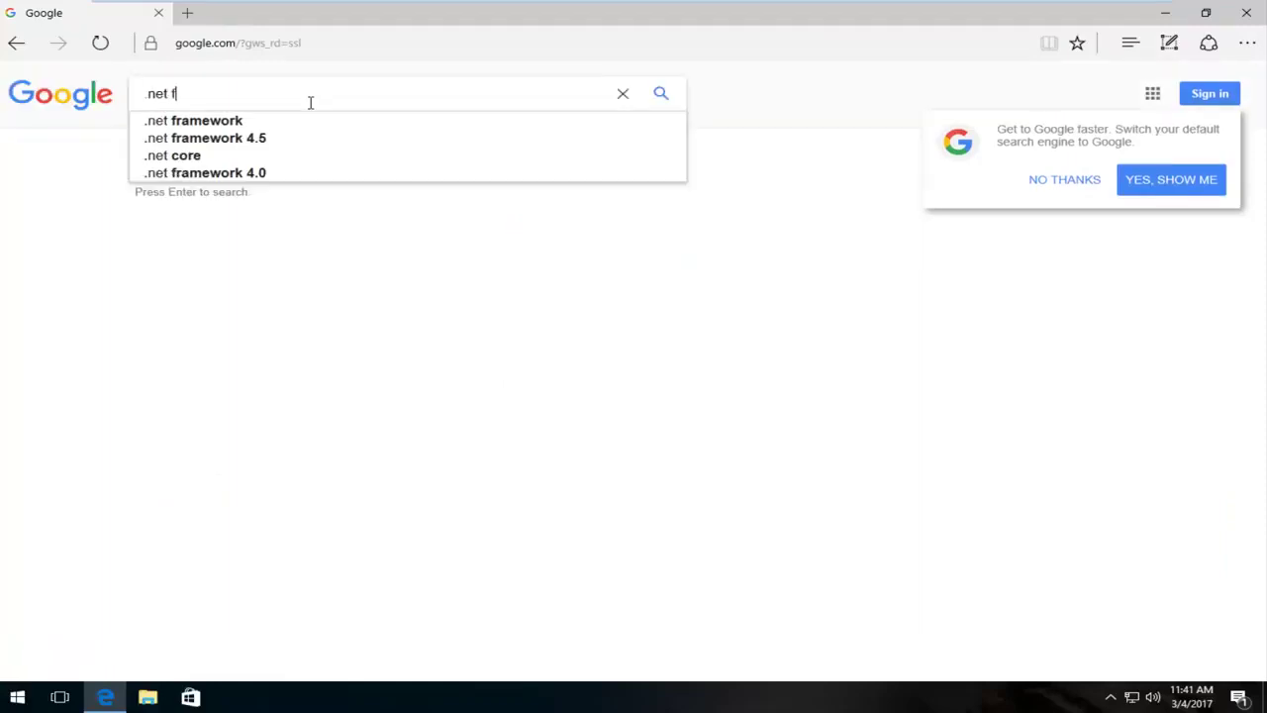
pyautogui.press('BackSpace')
pyautogui.press('BackSpace')
pyautogui.write('wprl')
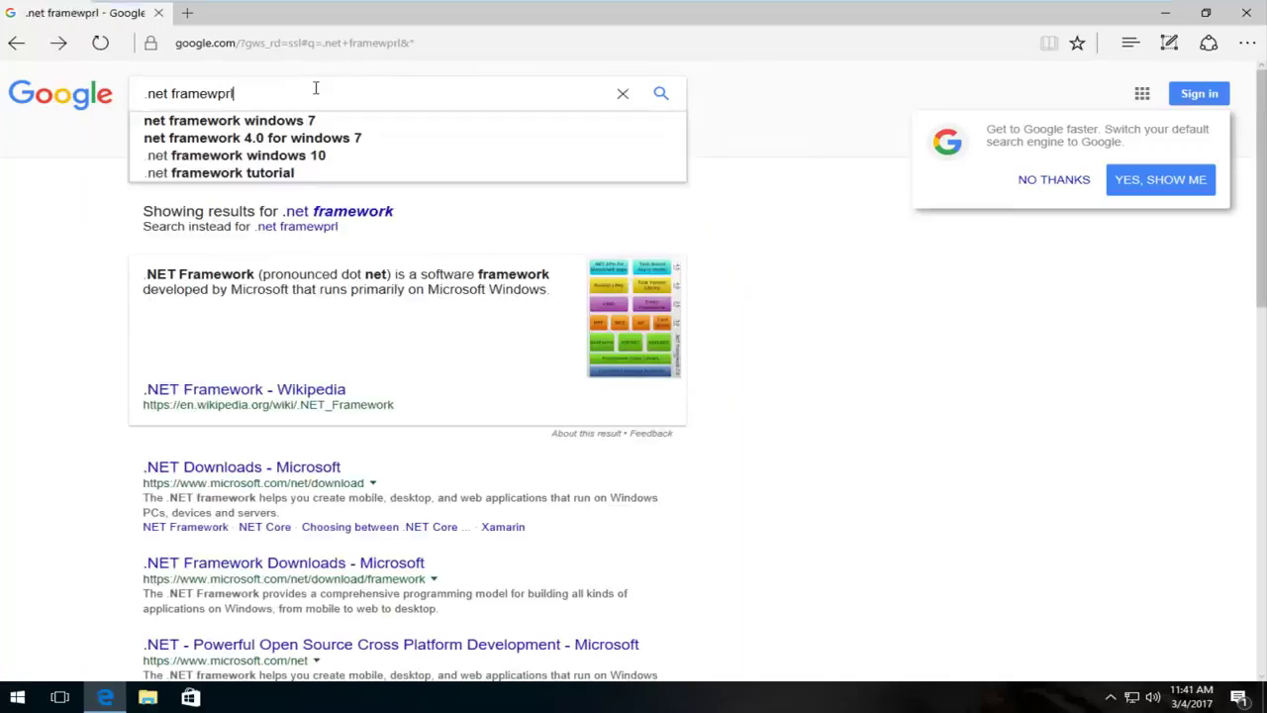
pyautogui.press('BackSpace')
pyautogui.press('BackSpace')
pyautogui.press('BackSpace')
pyautogui.write('ork')
pyautogui.press('Return')
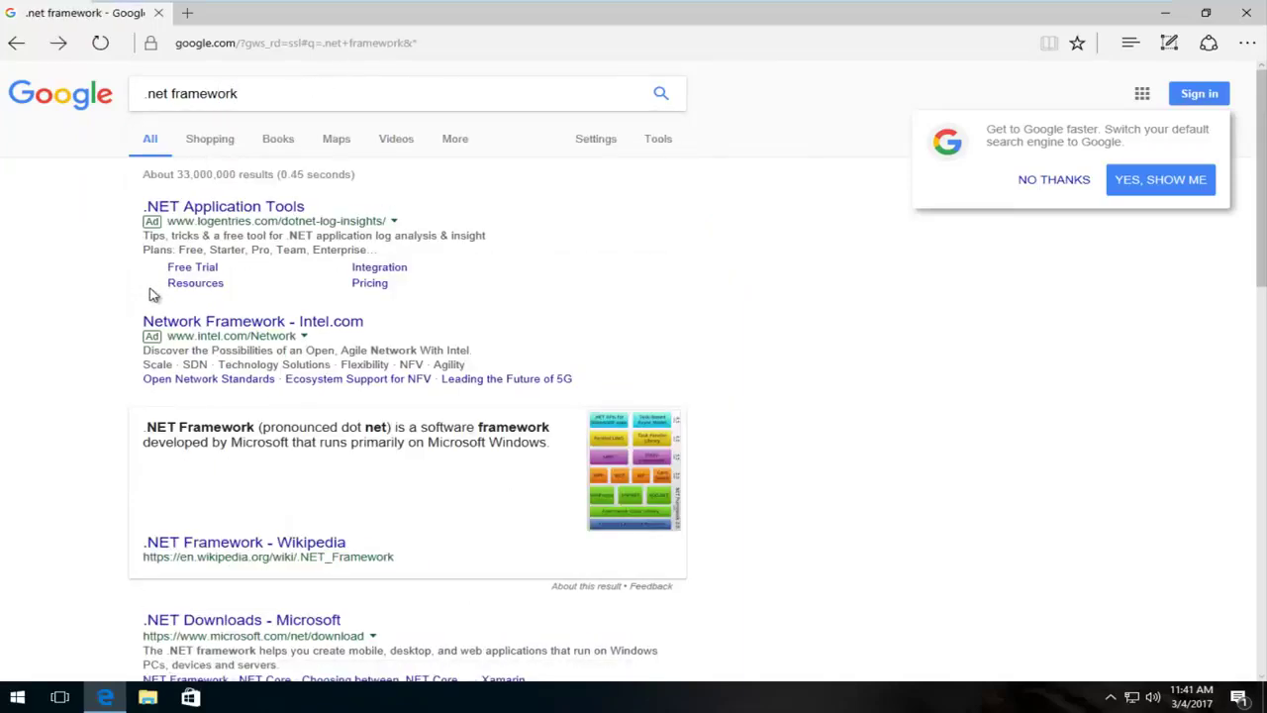
# Open Microsoft's .NET Downloads page from the search results and go to its .NET Framework downloads
pyautogui.scroll(-2, 151, 292)
pyautogui.scroll(-1, 151, 292)
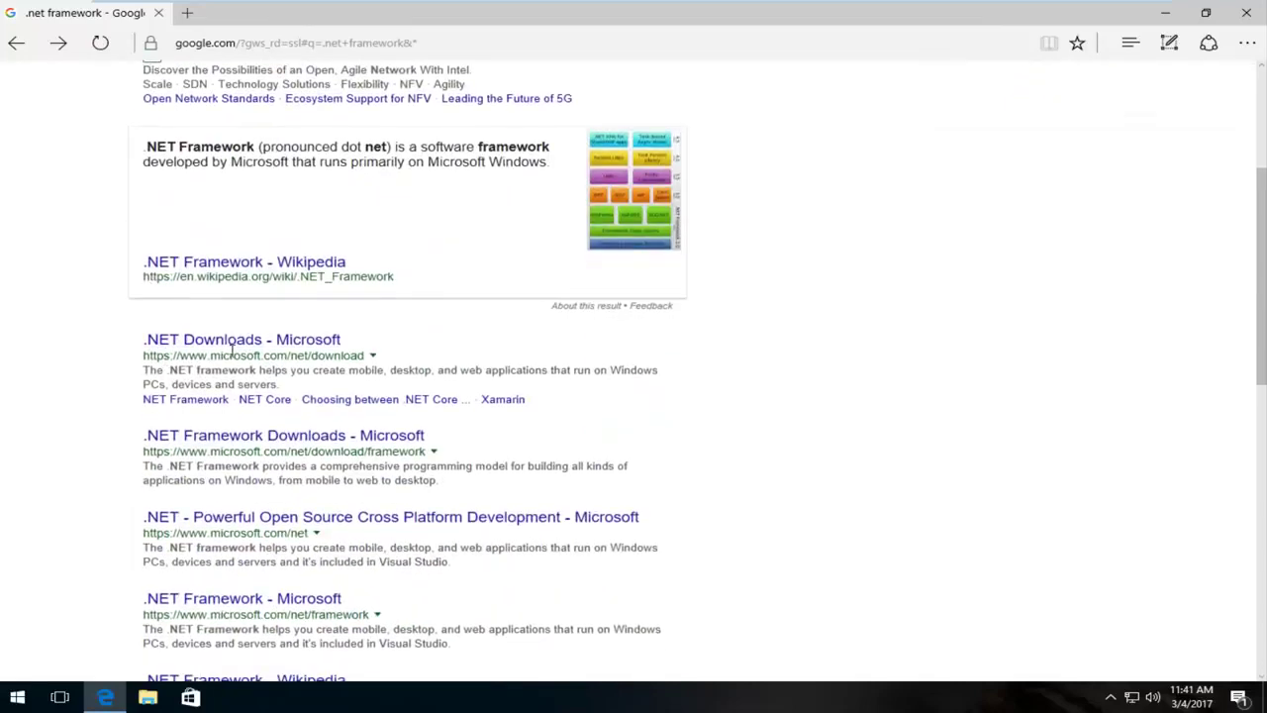
pyautogui.scroll(3, 233, 348)
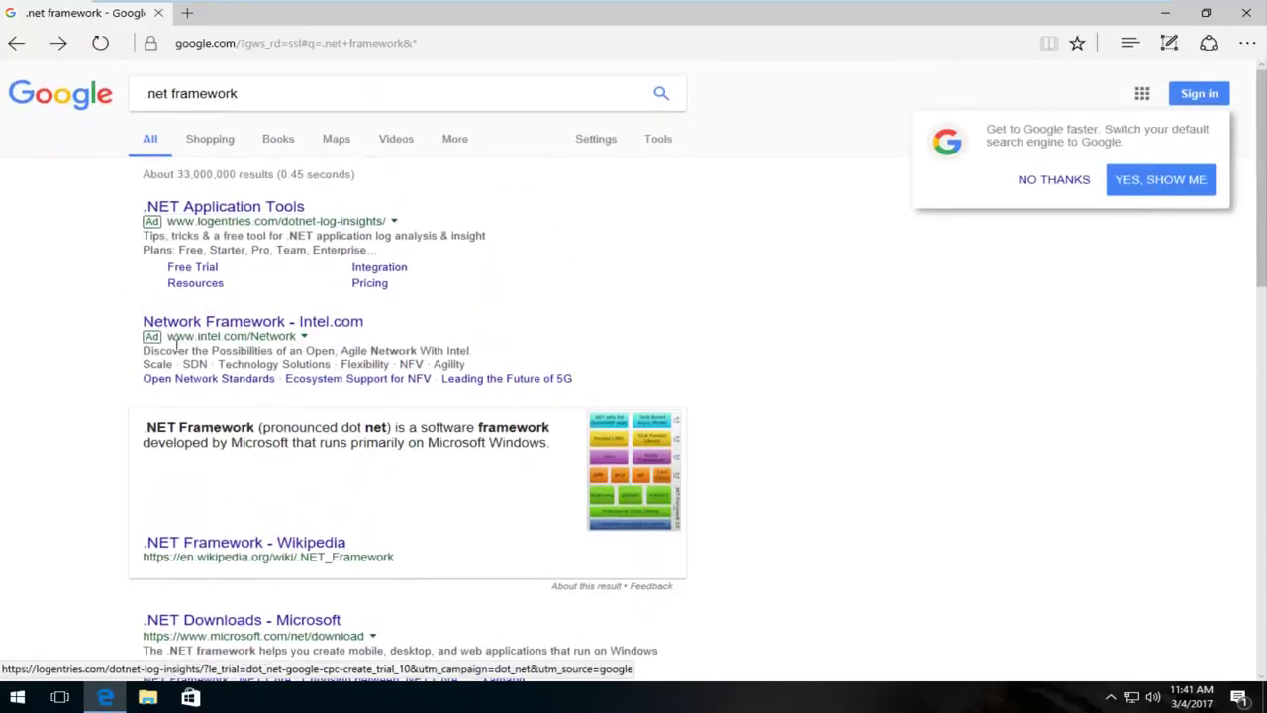
pyautogui.scroll(-4, 176, 343)
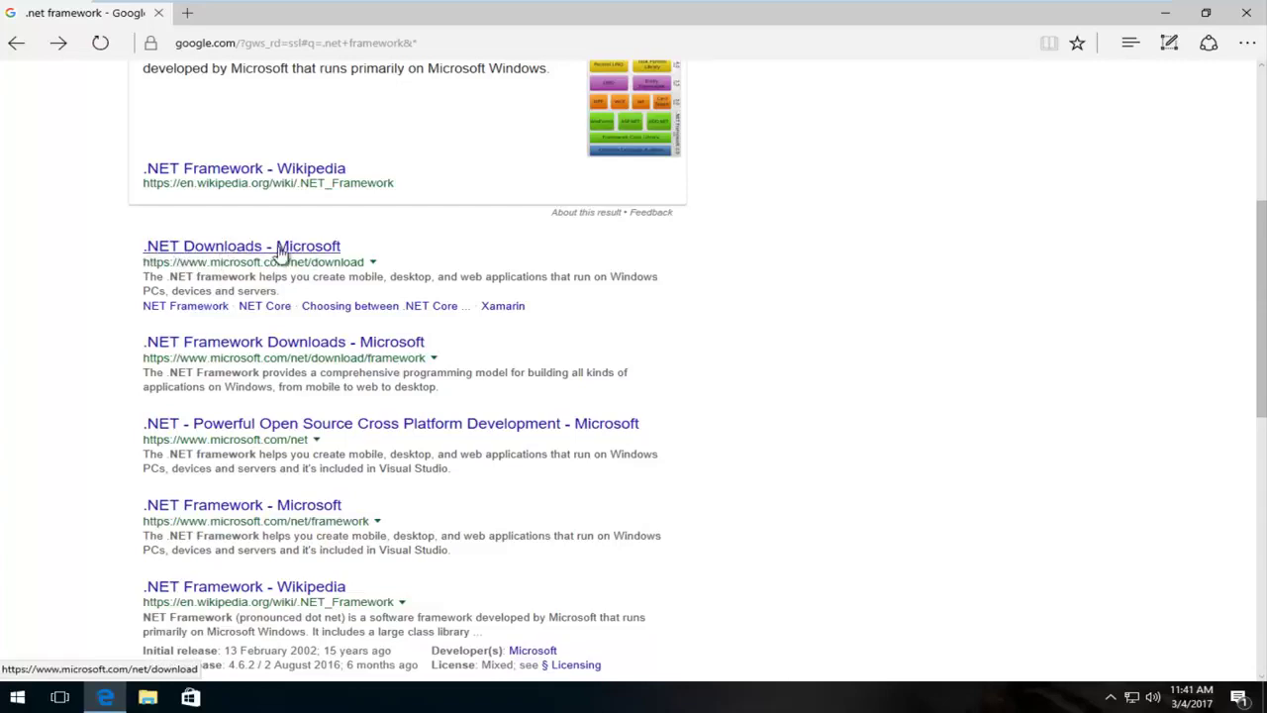
pyautogui.click(199, 249)
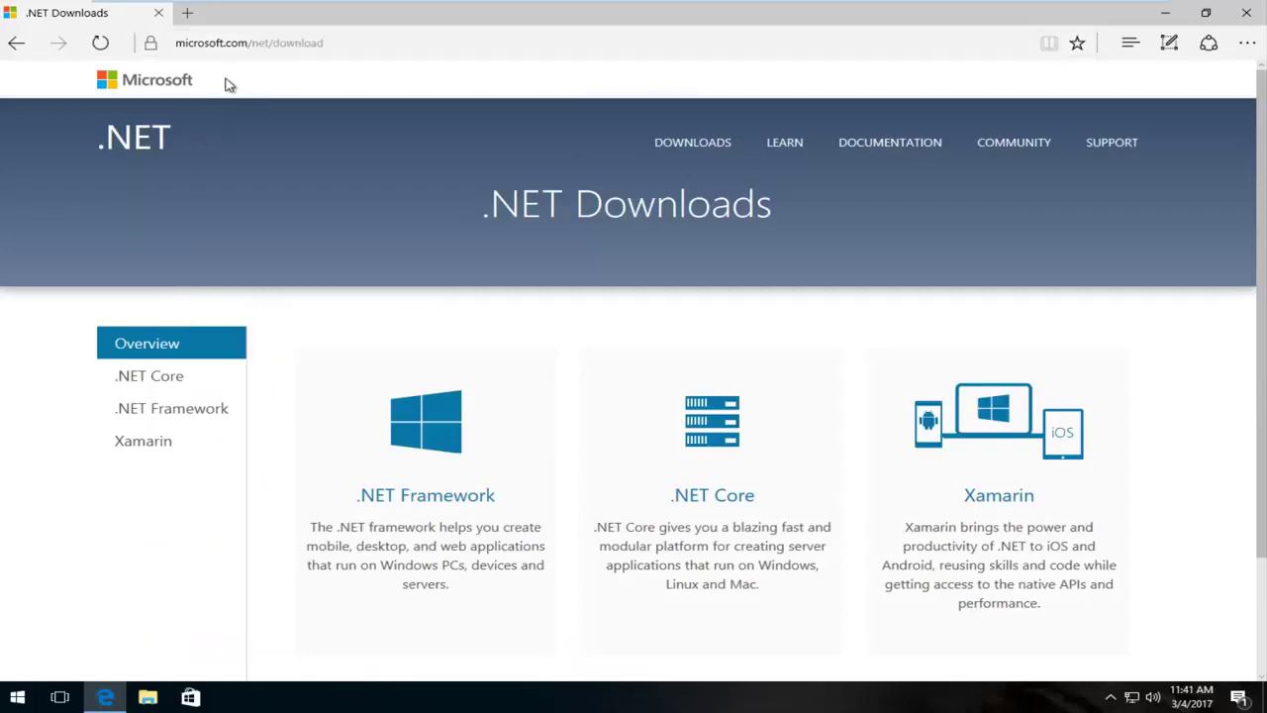
pyautogui.scroll(-2, 678, 291)
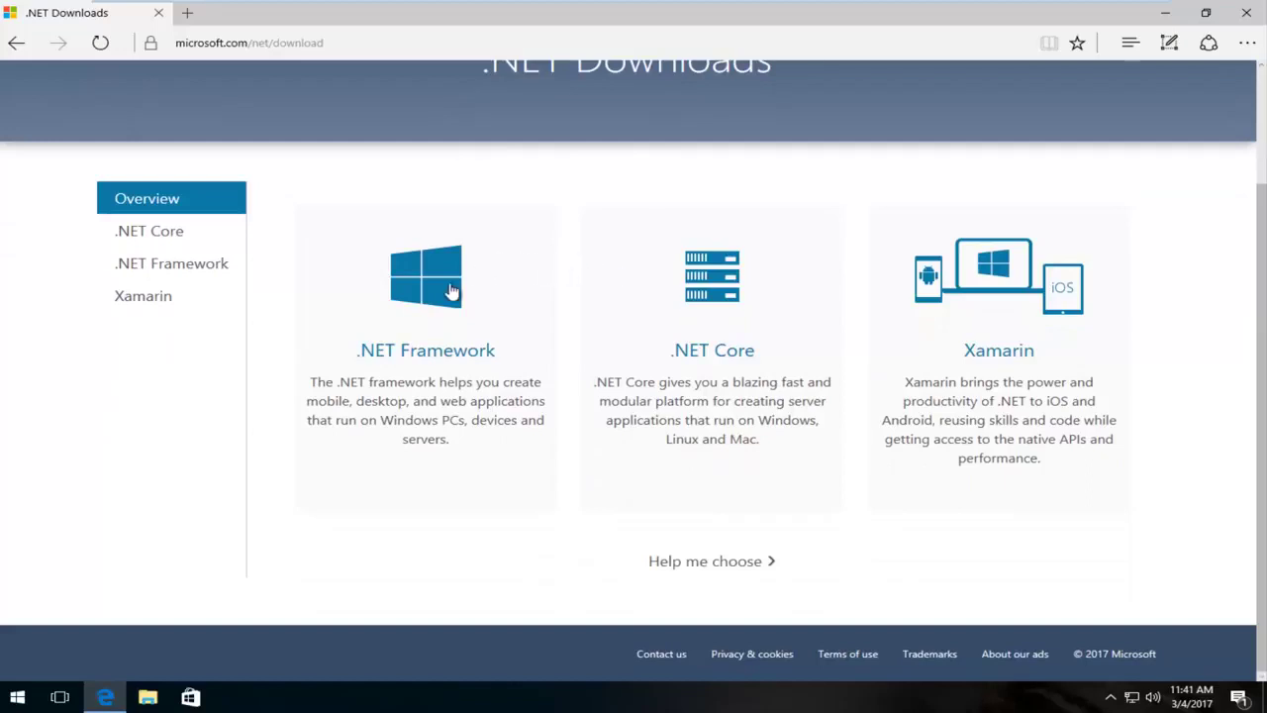
pyautogui.click(397, 354)
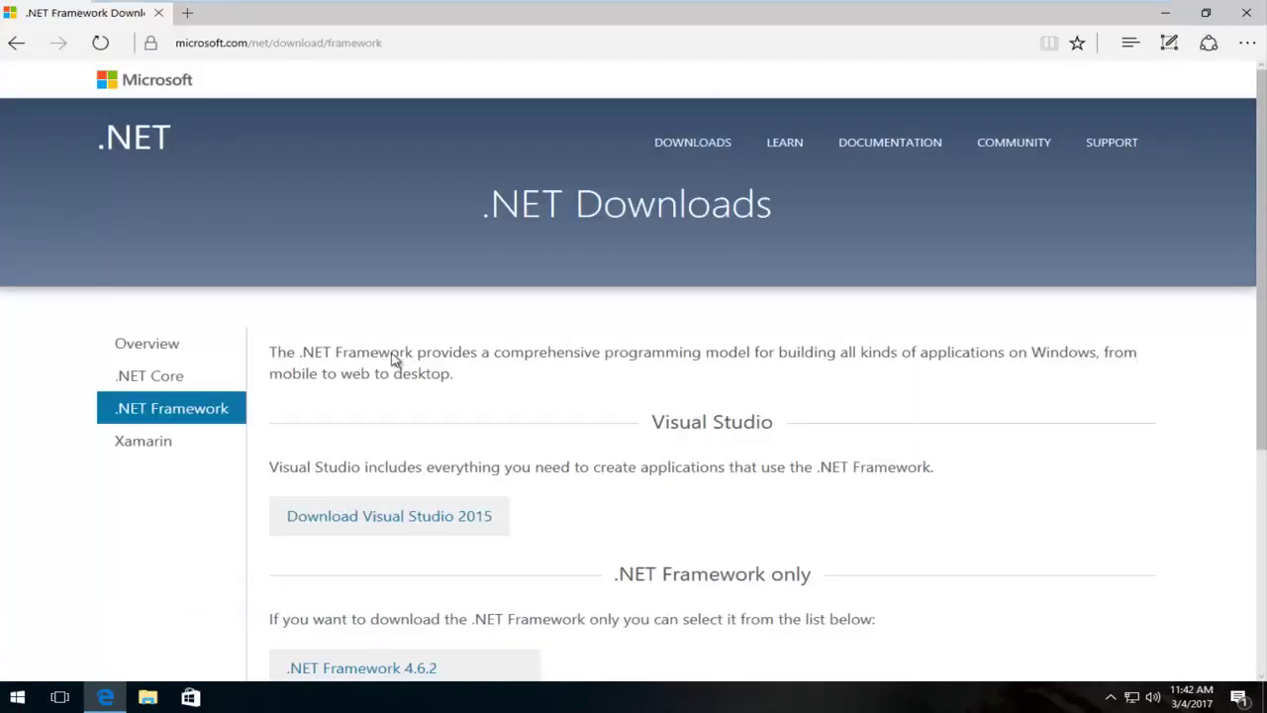
# Look over the .NET Framework only downloads and open the page for .NET Framework 4.6.2
pyautogui.scroll(-3, 394, 354)
pyautogui.scroll(-1, 379, 343)
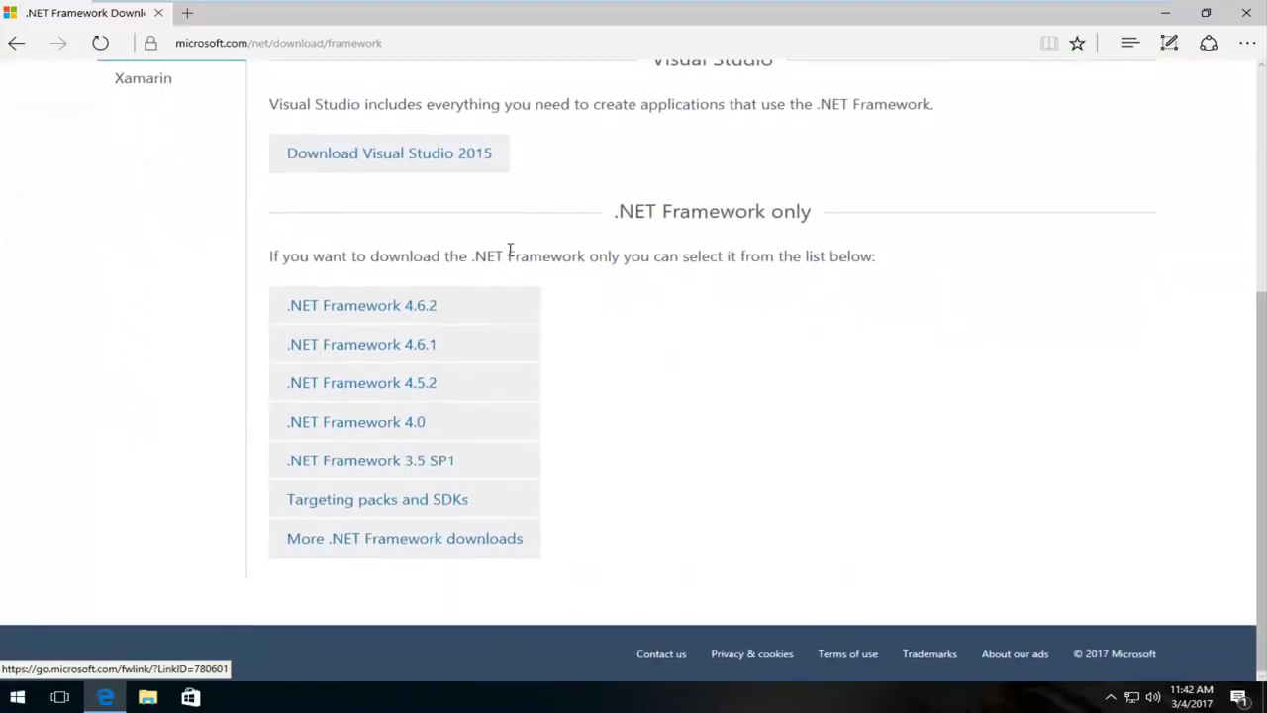
pyautogui.scroll(4, 792, 288)
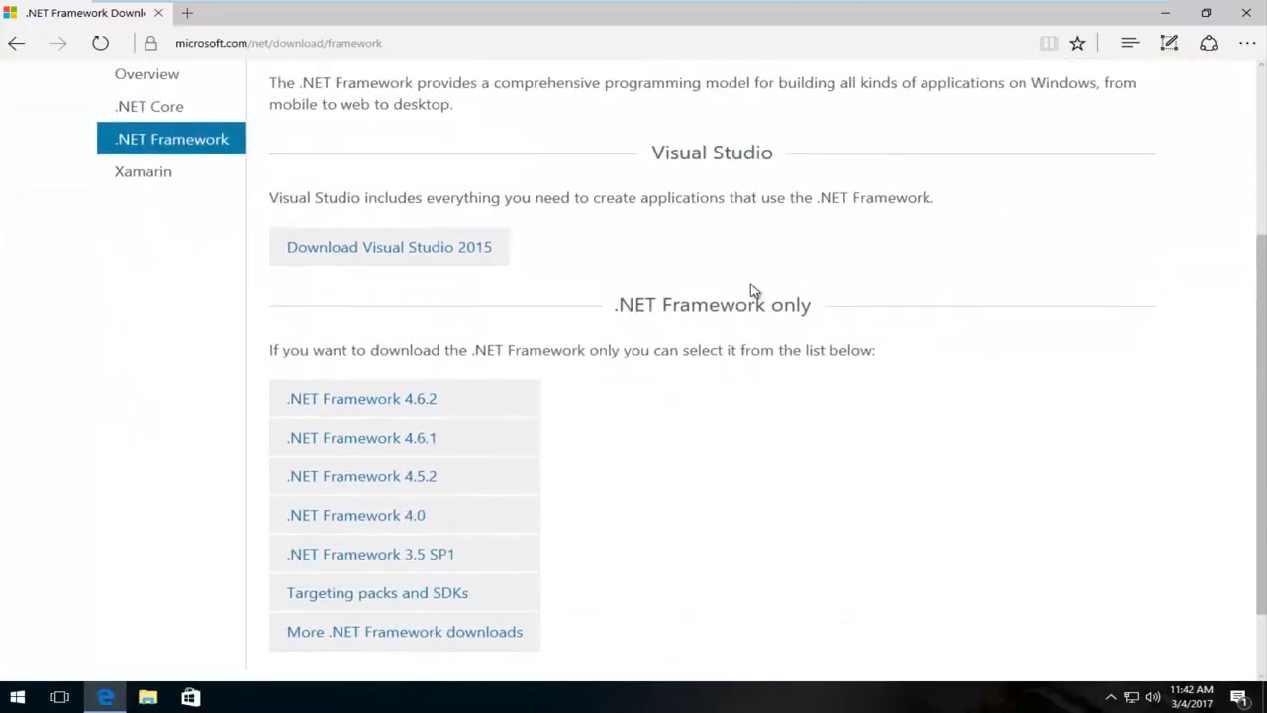
pyautogui.scroll(-2, 588, 331)
pyautogui.scroll(-2, 588, 331)
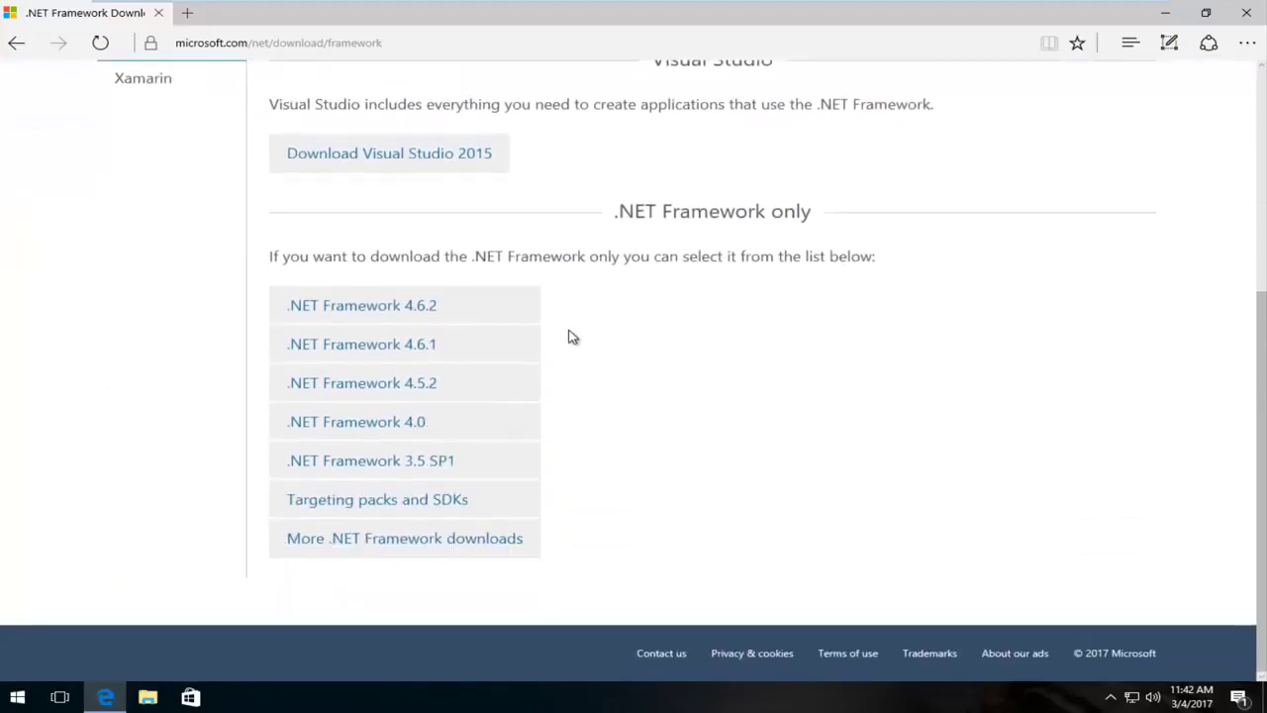
pyautogui.scroll(1, 563, 340)
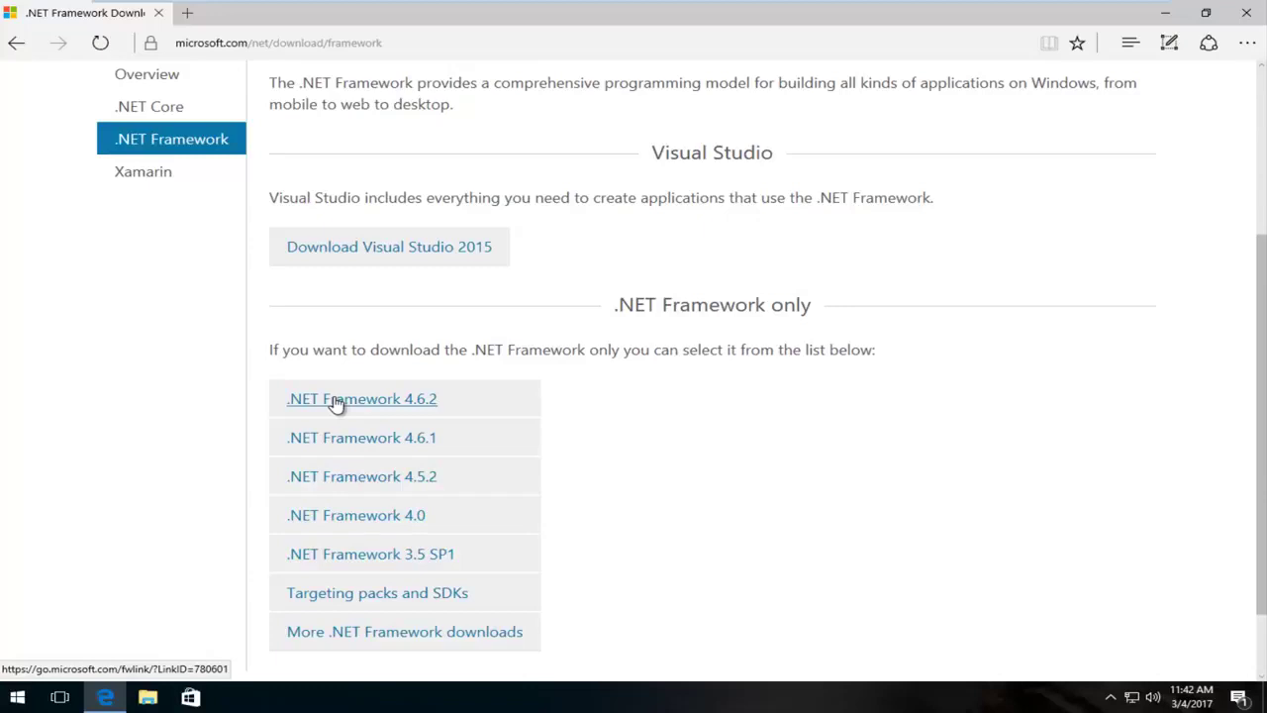
pyautogui.scroll(3, 335, 402)
pyautogui.scroll(-2, 337, 402)
pyautogui.scroll(-3, 347, 402)
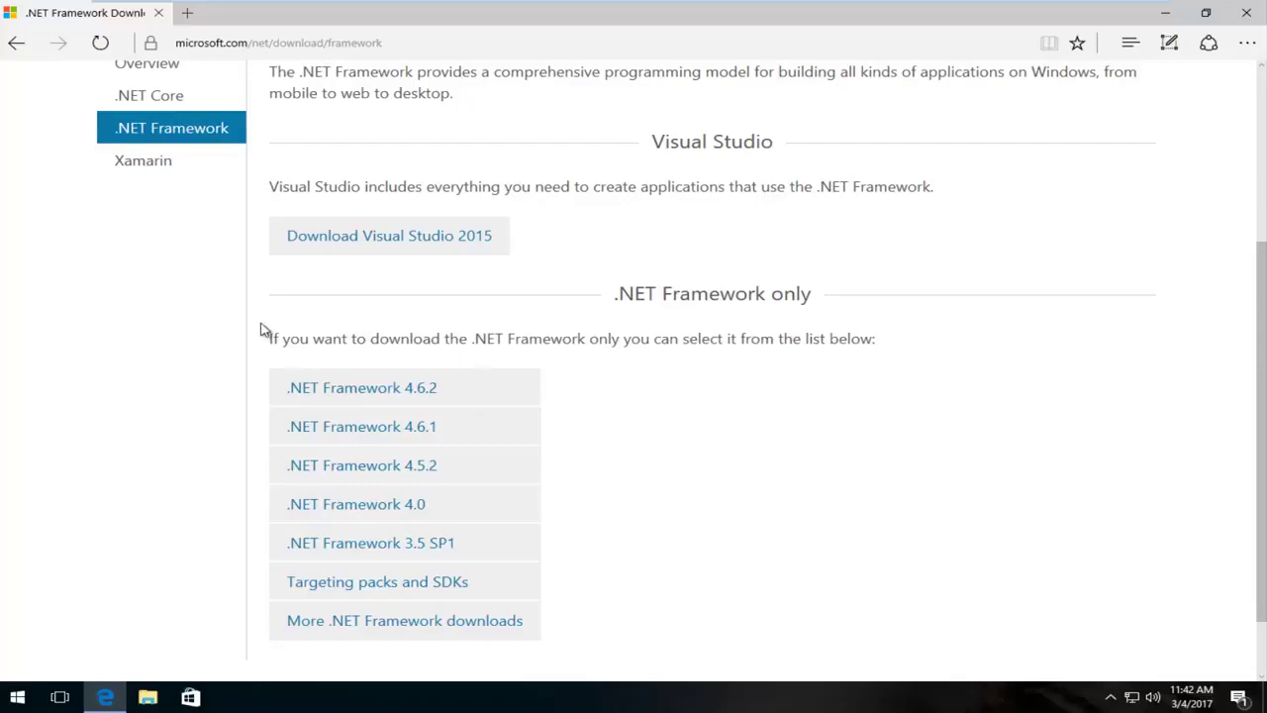
pyautogui.click(345, 391)
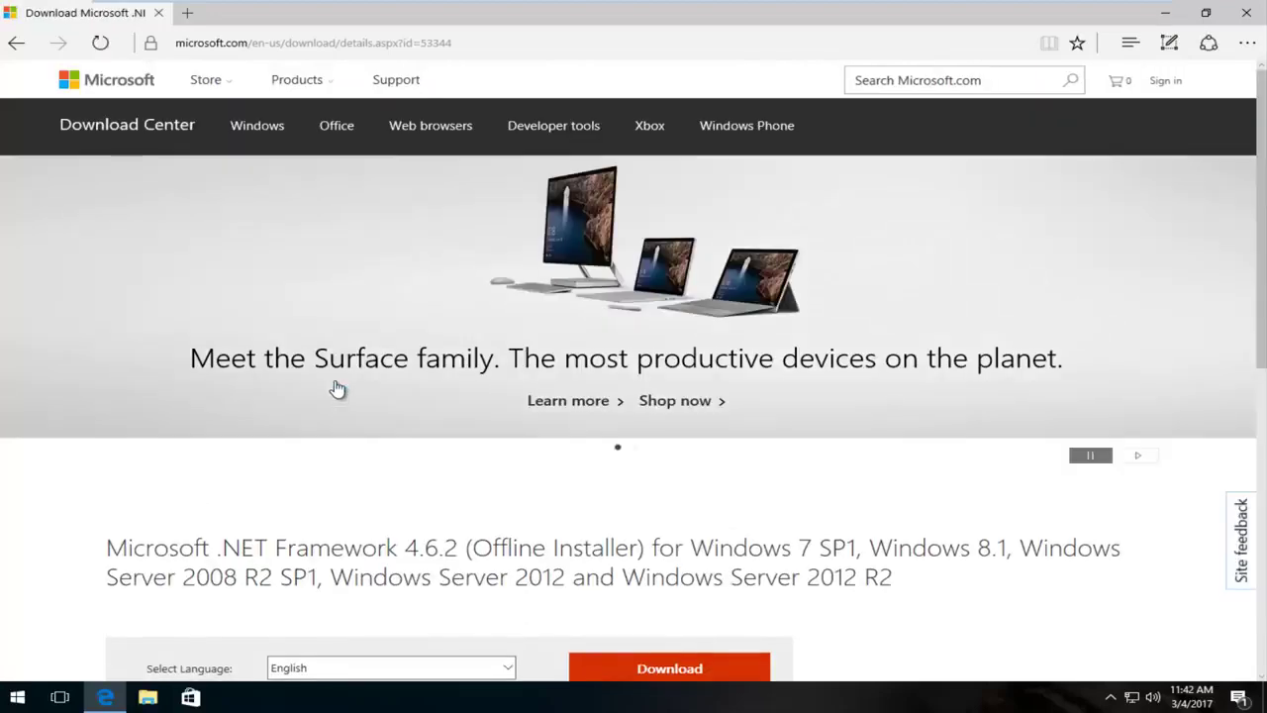
# Expand the System Requirements of the .NET Framework 4.6.2 offline installer and review the supported operating systems and hardware
pyautogui.scroll(-2, 329, 387)
pyautogui.scroll(-1, 326, 387)
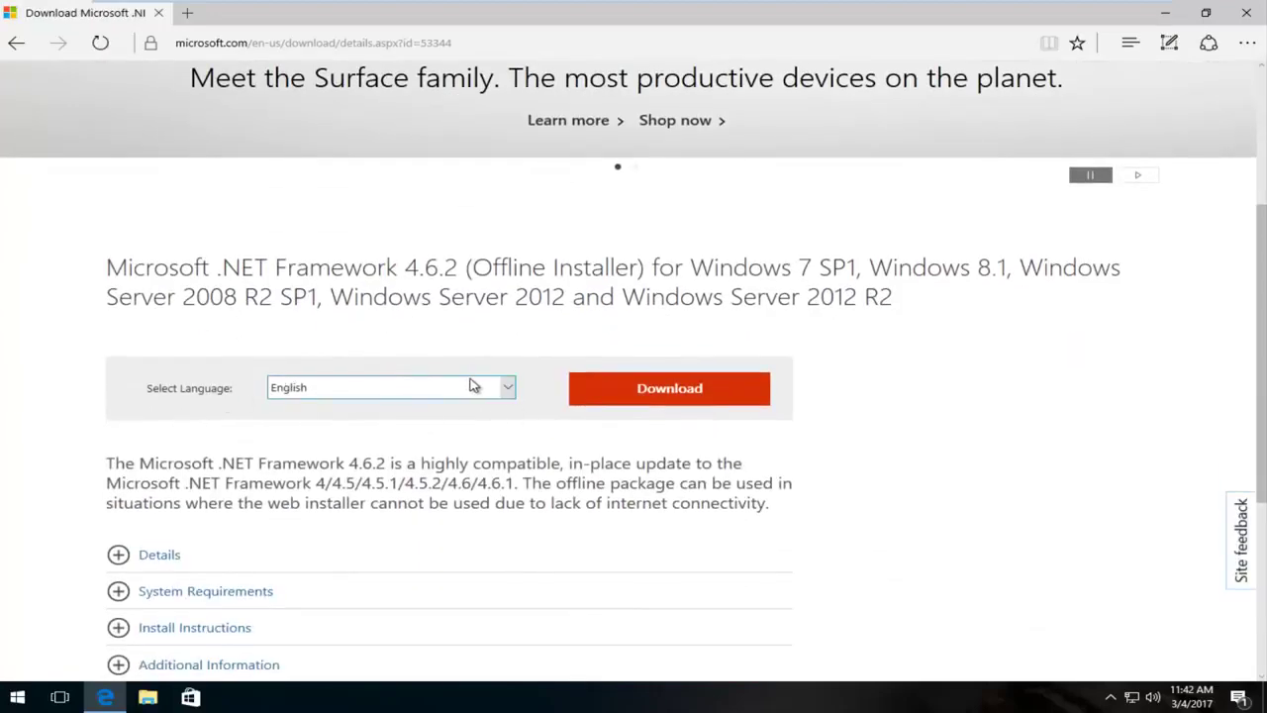
pyautogui.scroll(-2, 326, 396)
pyautogui.click(144, 405)
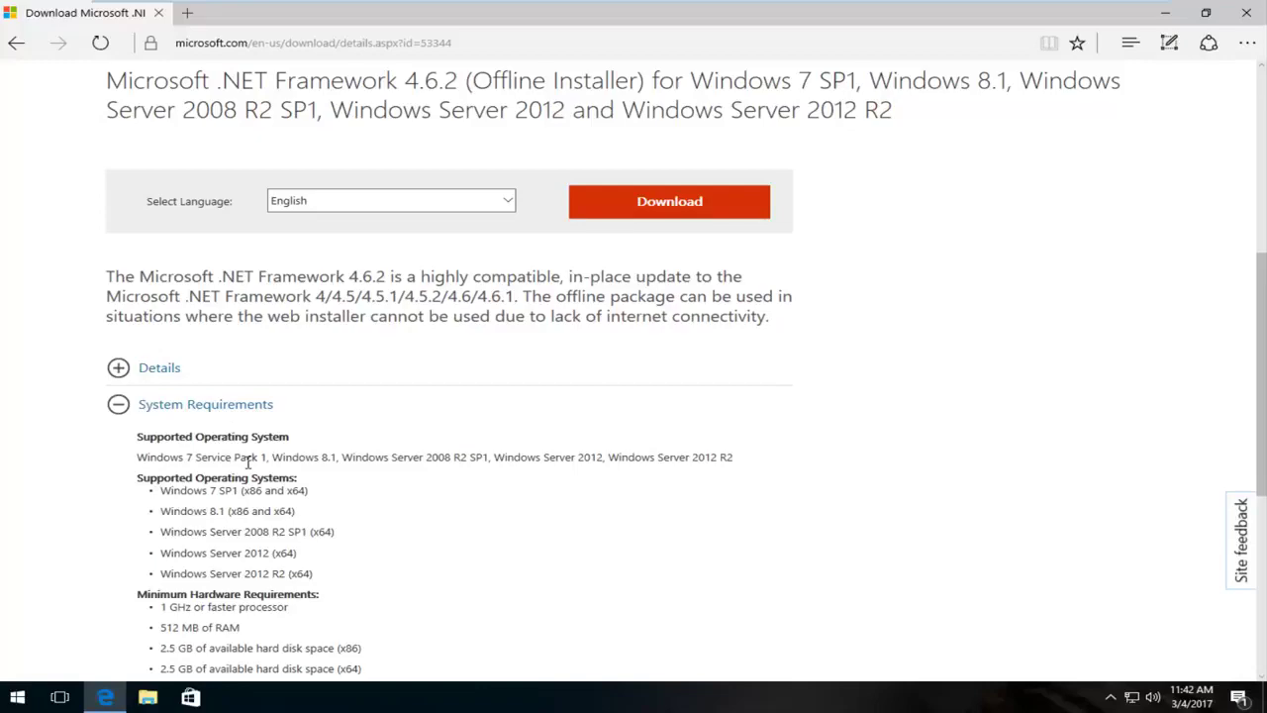
pyautogui.scroll(-3, 237, 464)
pyautogui.scroll(3, 224, 481)
pyautogui.scroll(1, 217, 471)
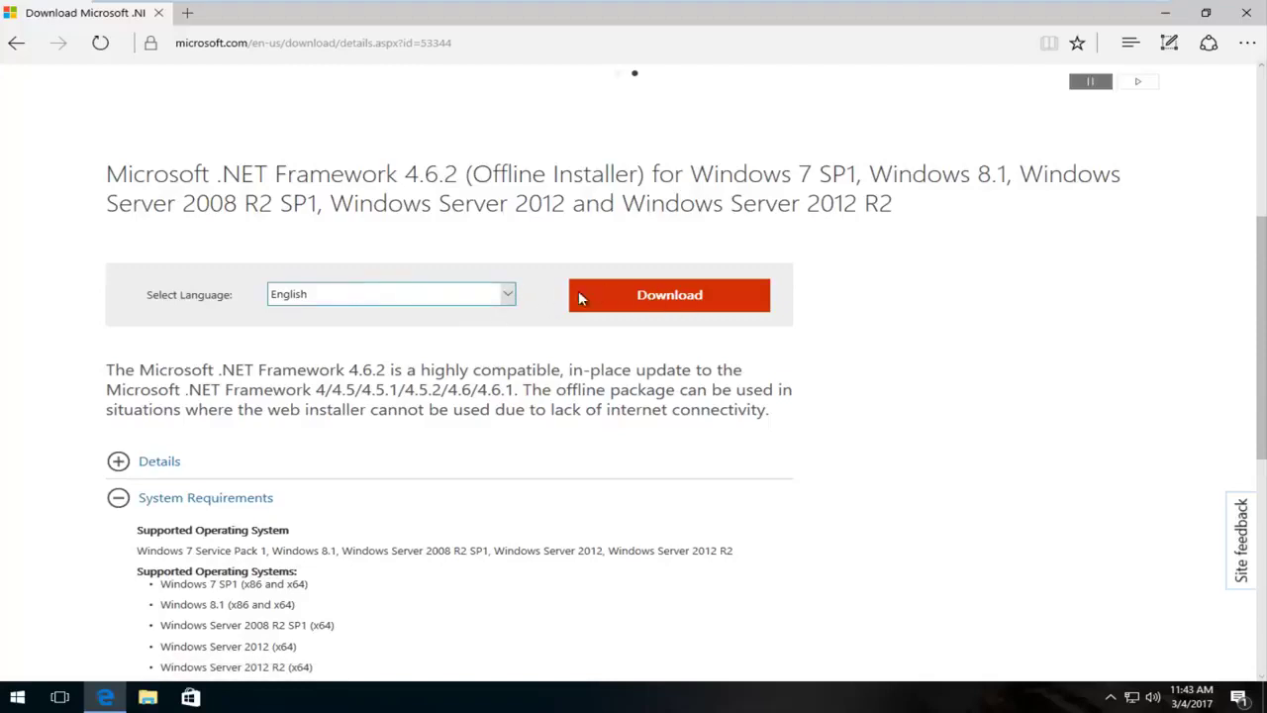
# Download the .NET Framework 4.6.2 offline installer and save NDP462-KB3151800-x86-x64-AllOS-ENU.exe
pyautogui.click(681, 300)
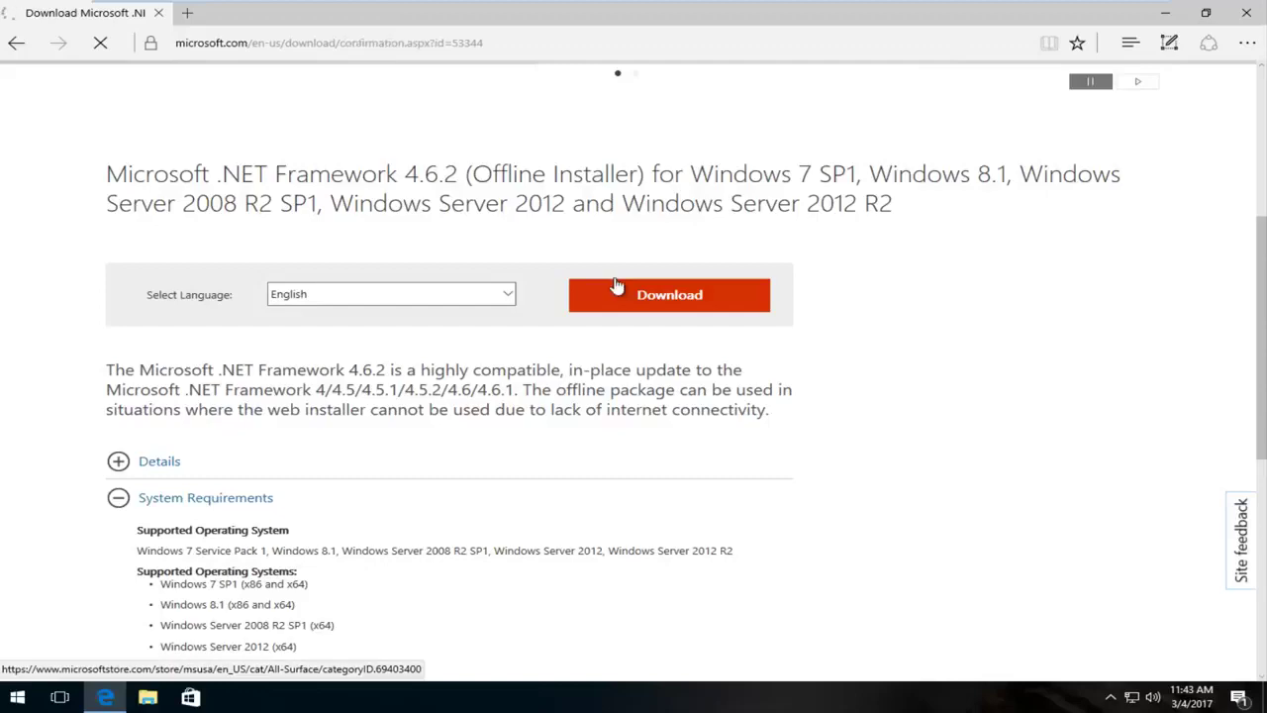
pyautogui.scroll(-3, 511, 310)
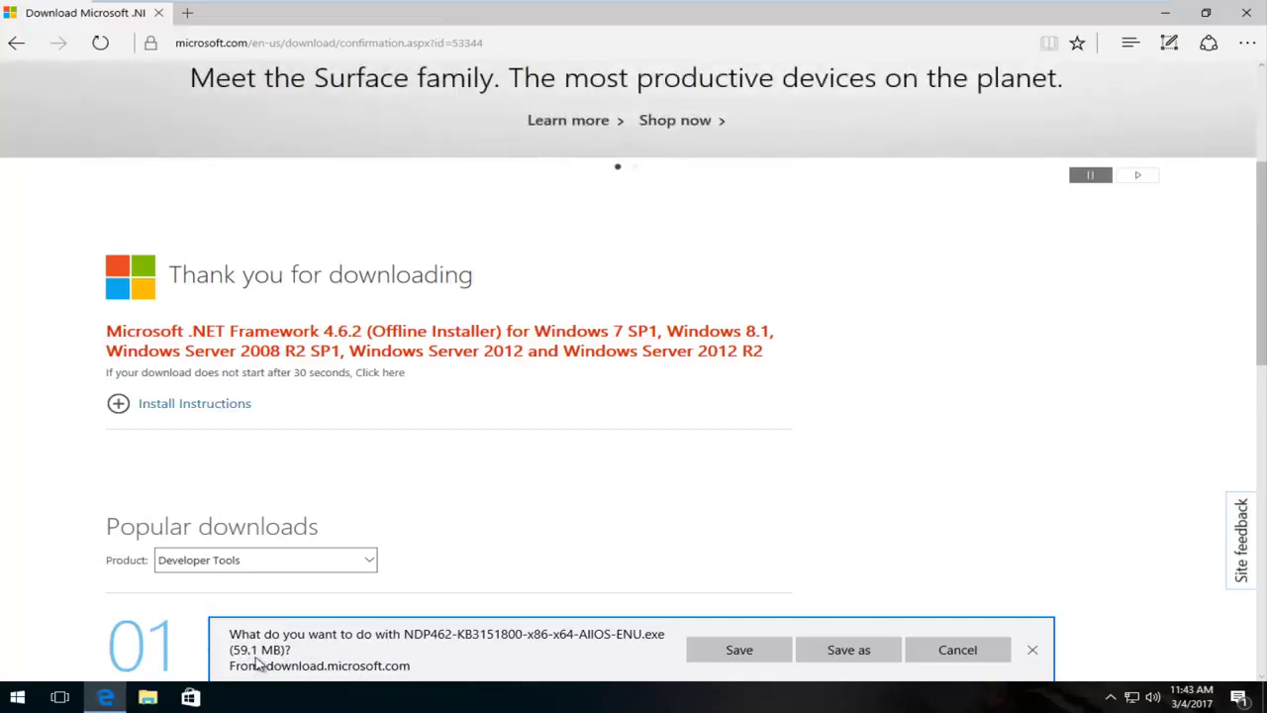
pyautogui.click(722, 655)
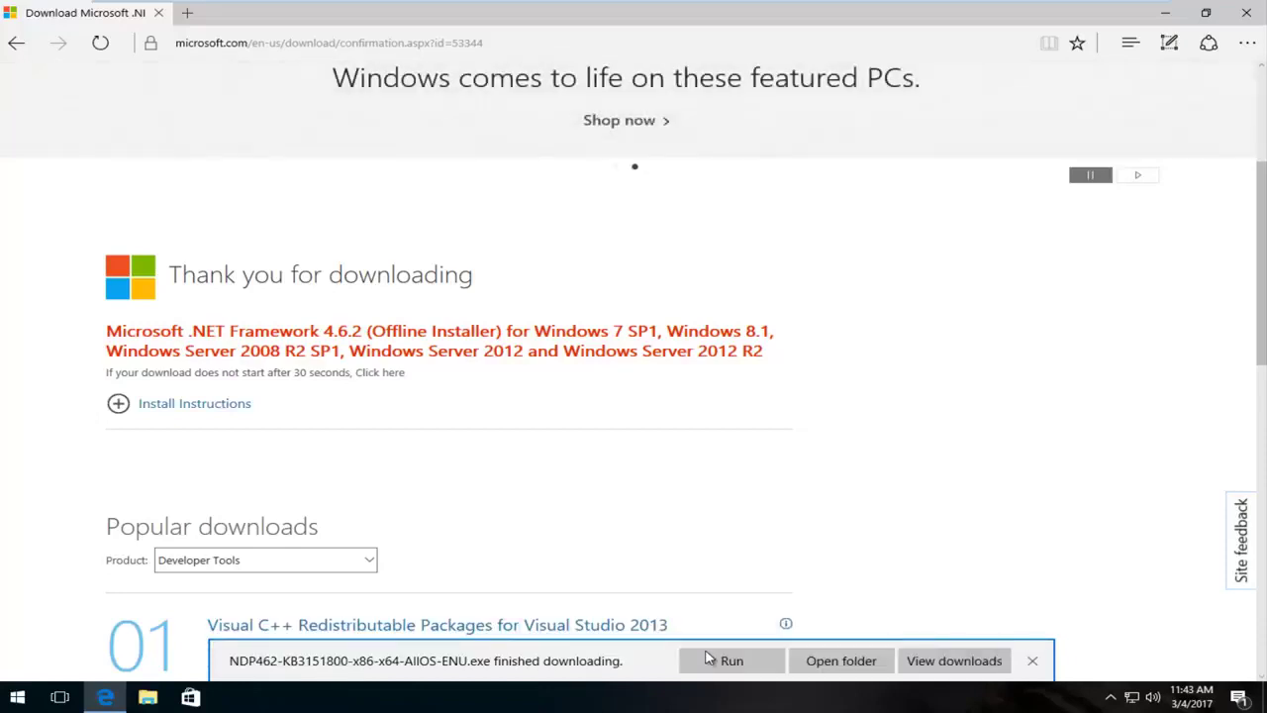
# Run the downloaded .NET Framework installer, allow it to make changes to the device, and show the desktop
pyautogui.click(730, 661)
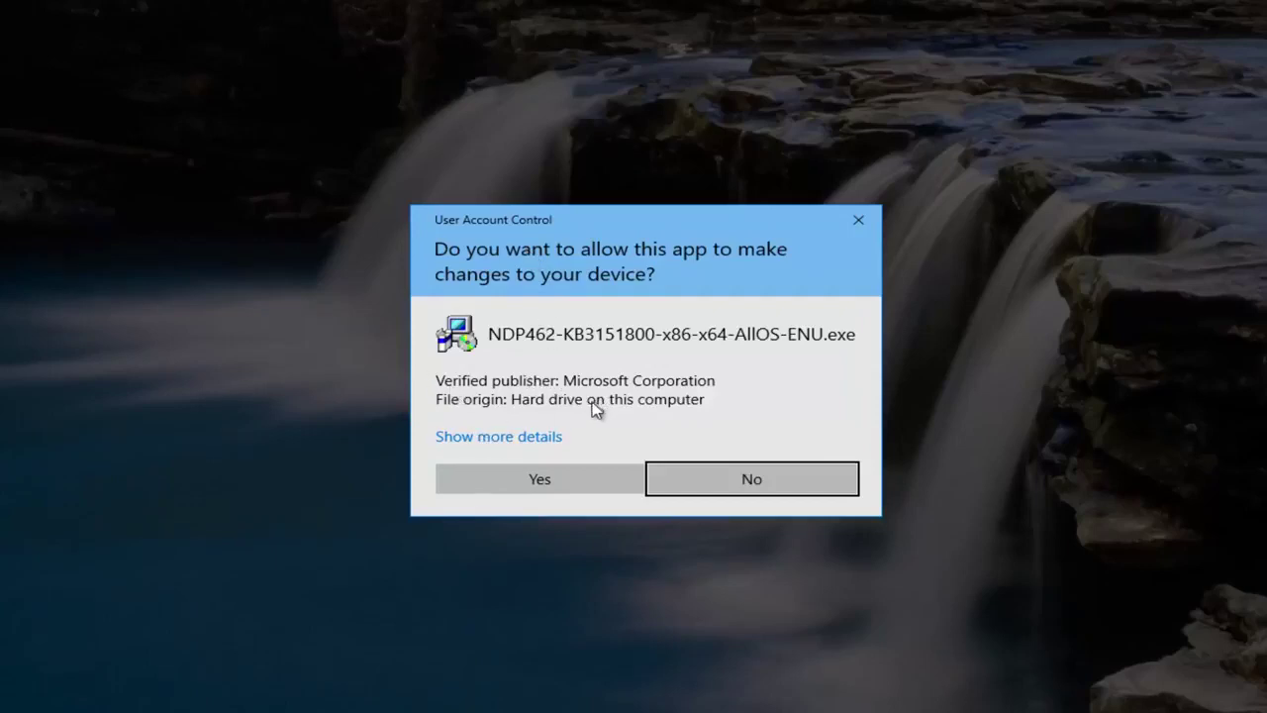
pyautogui.click(519, 483)
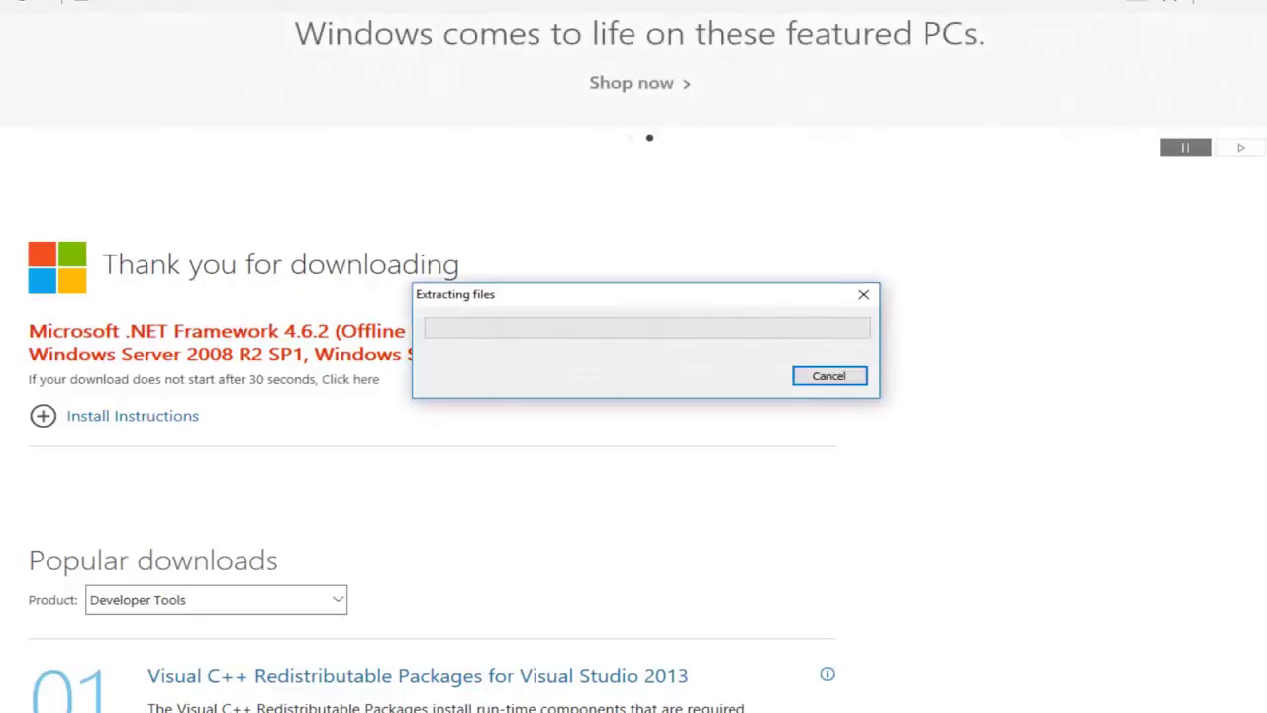
pyautogui.press('super+d')
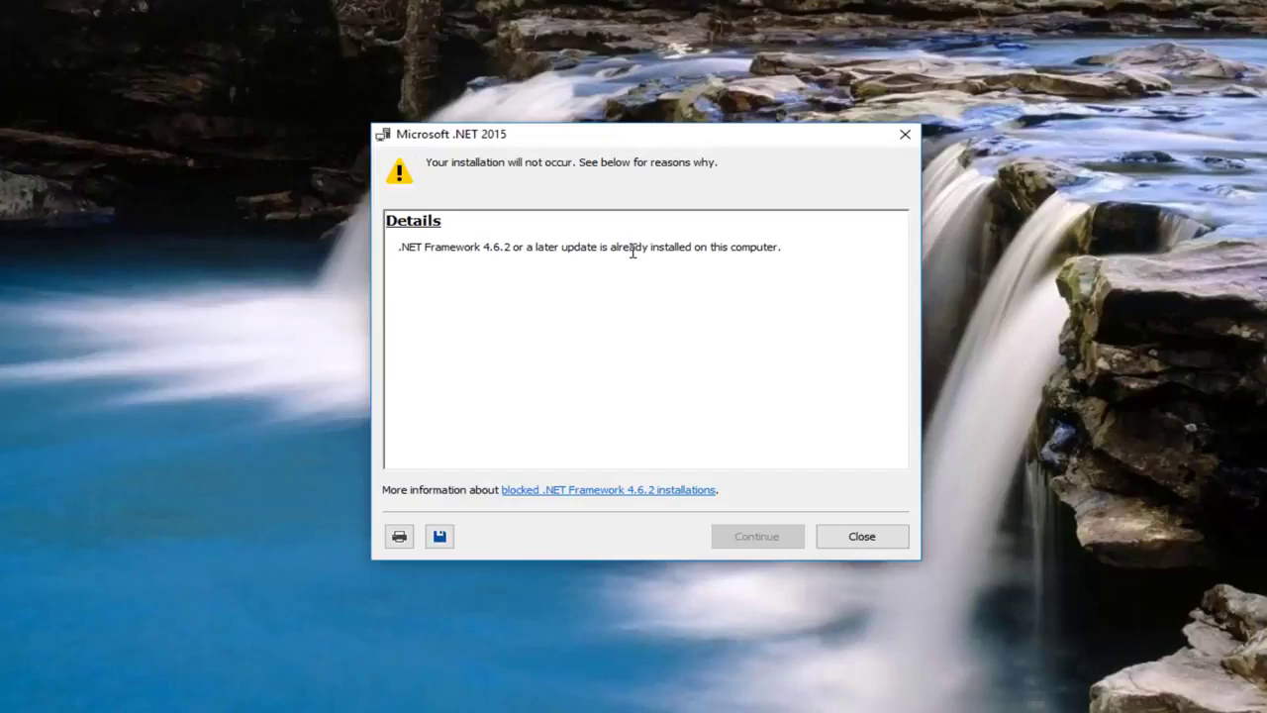
# Check the details text in the Microsoft .NET 2015 setup window and close the window
pyautogui.moveTo(520, 248); pyautogui.dragTo(789, 259)
pyautogui.click(714, 291)
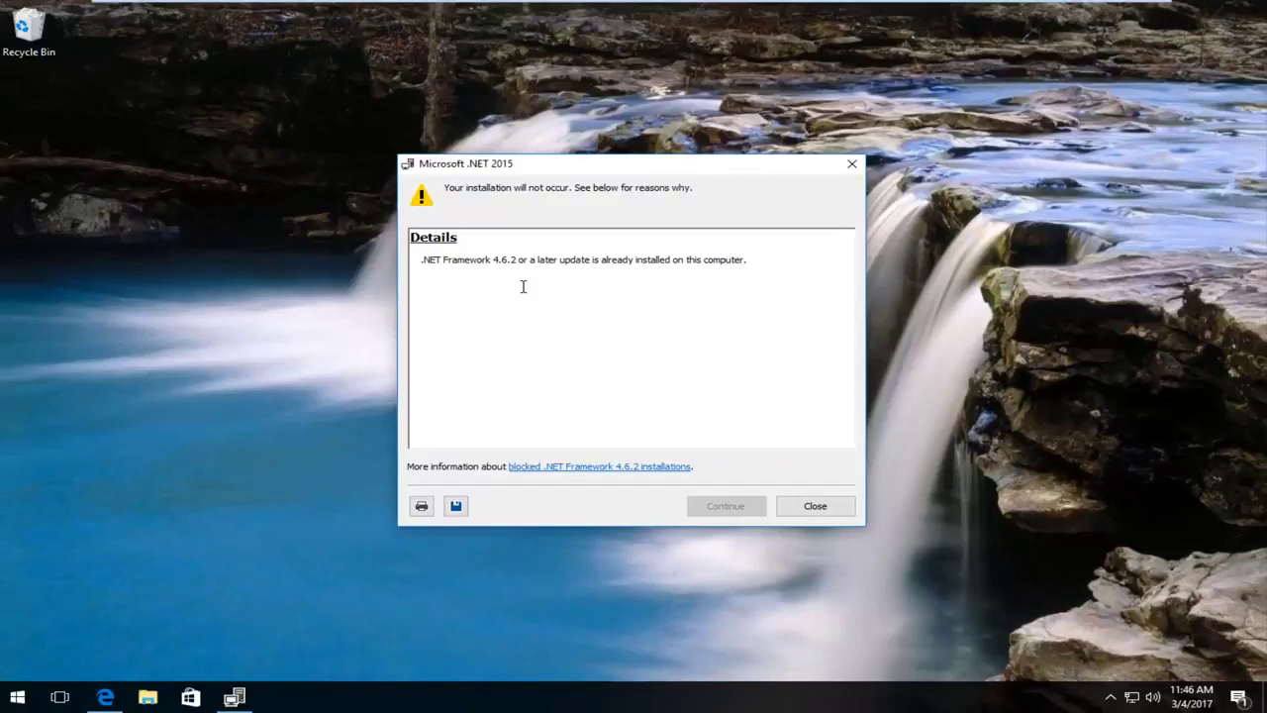
pyautogui.click(850, 167)
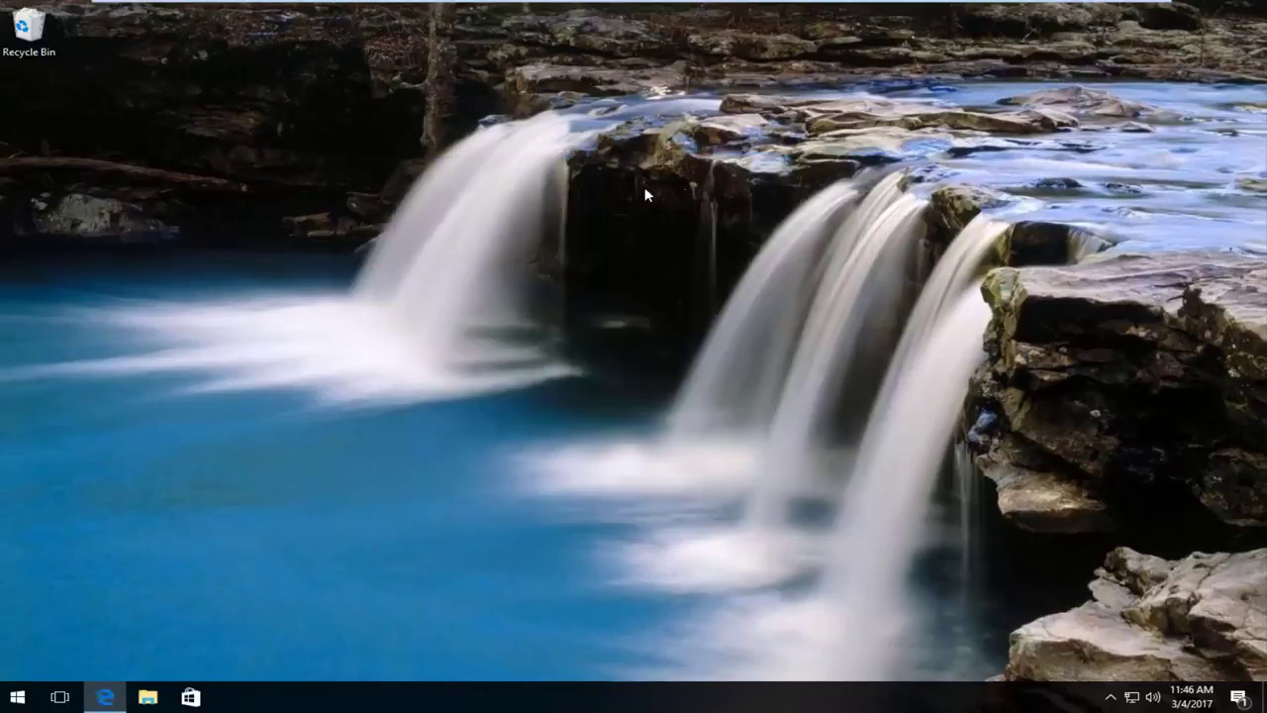